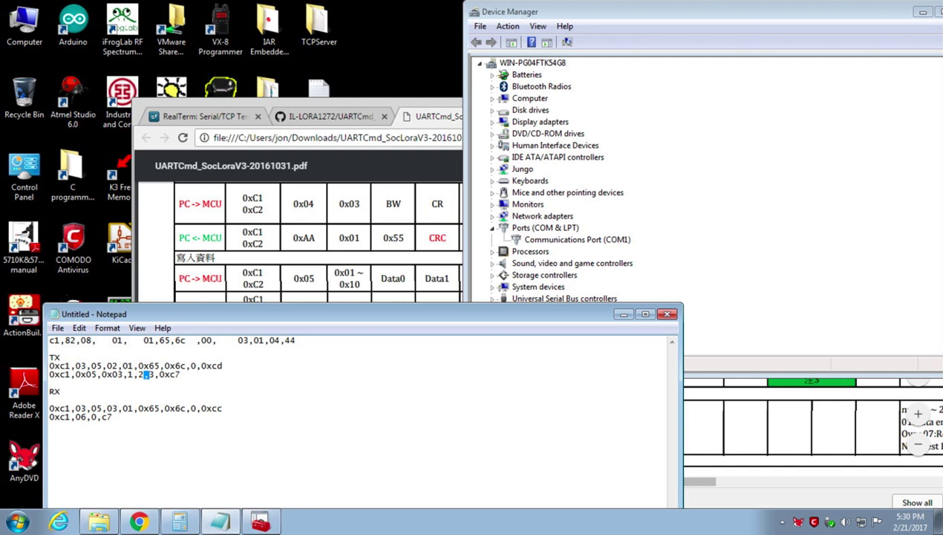
left_click(667, 314)
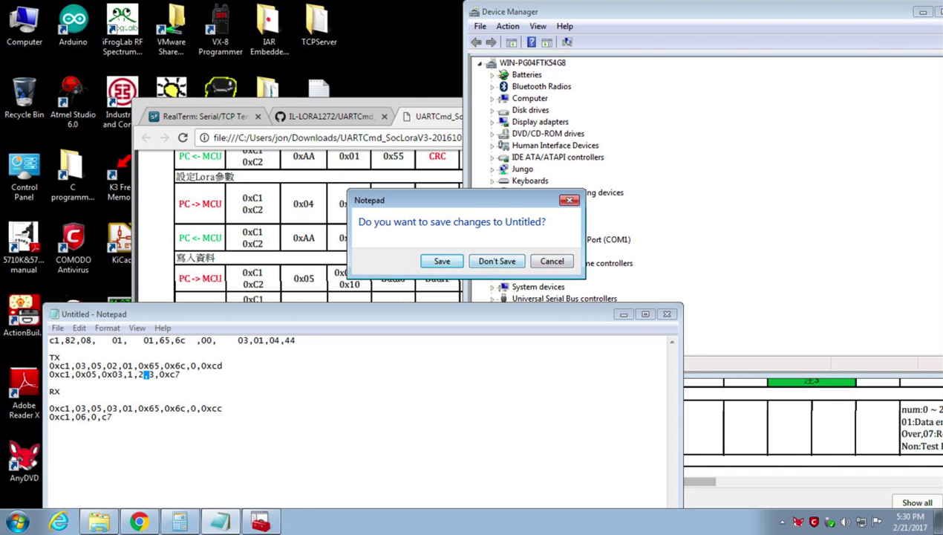
key("Escape")
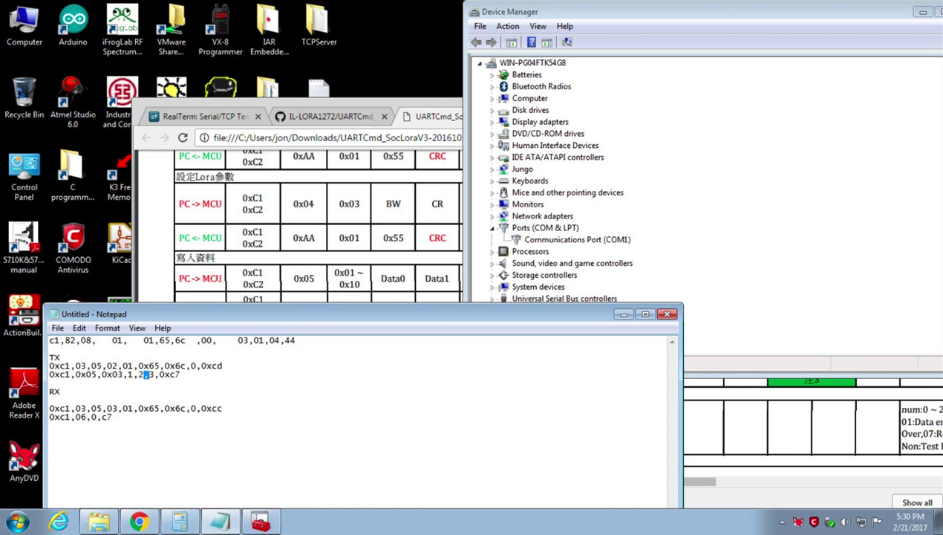
key("alt")
key("f")
key("Down")
key("Down")
key("Down")
key("Escape")
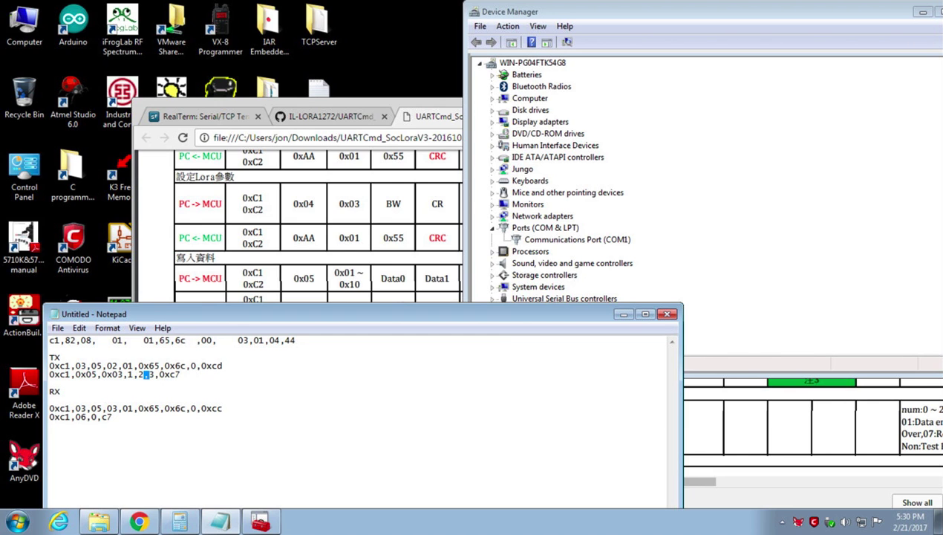
- Save the UART command notes to the Desktop as a text file named a1 and minimize the Notepad window
key("ctrl+s")
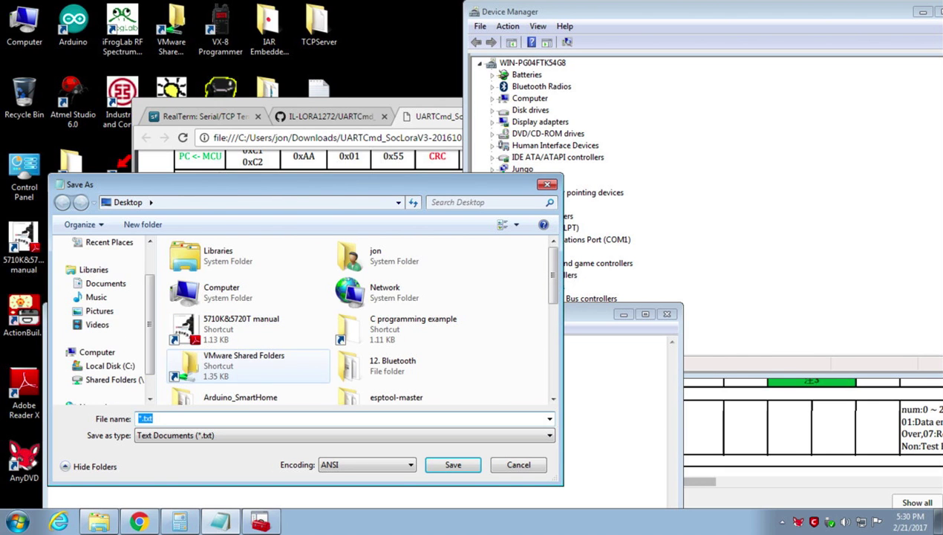
left_click(159, 419)
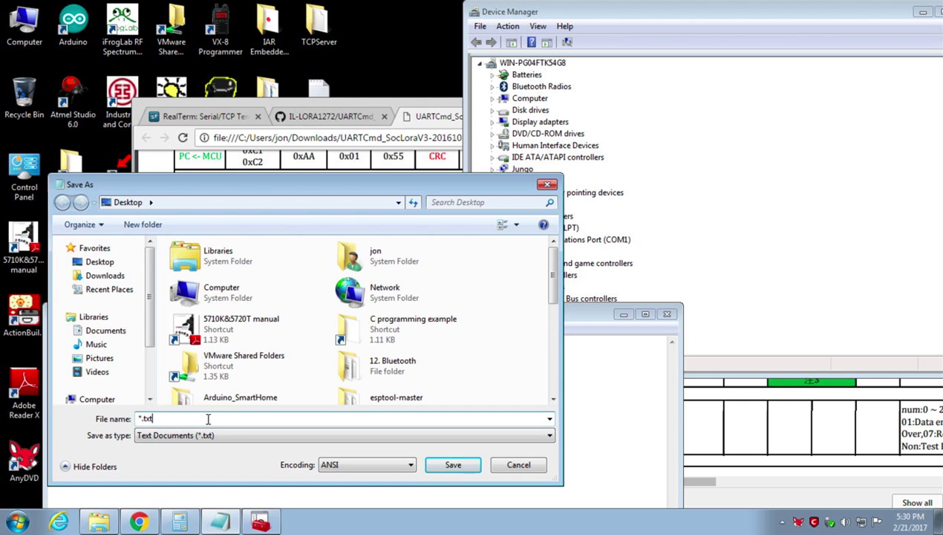
key("Left")
key("Left")
type("a1")
key("Return")
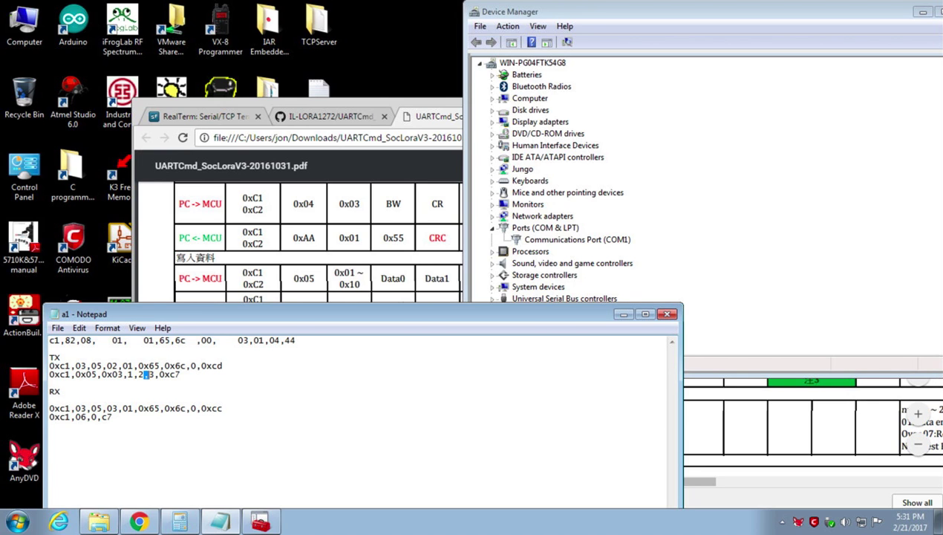
left_click(328, 1)
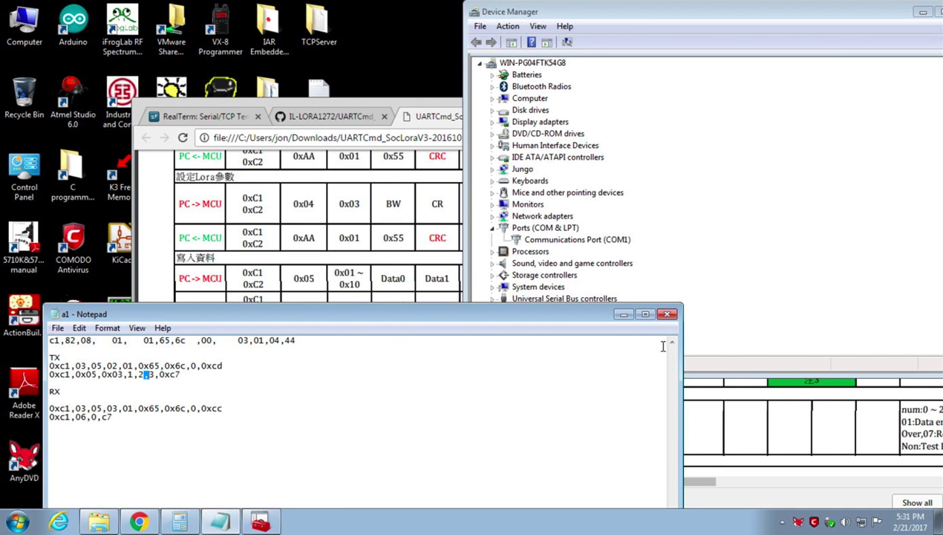
left_click(624, 314)
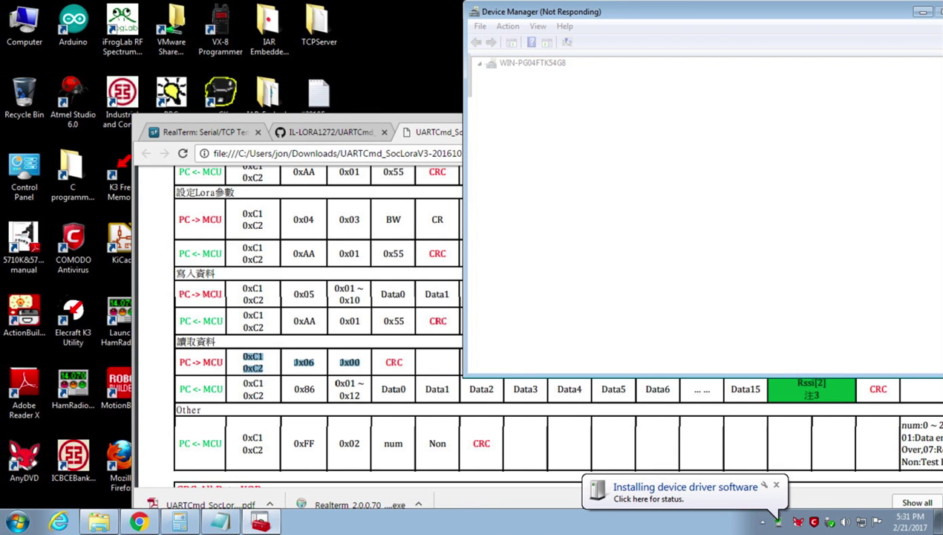
- Switch to the Chrome window, search for "arduino download" in a new tab, and maximize the window
left_click_drag(431, 120, 280, 321)
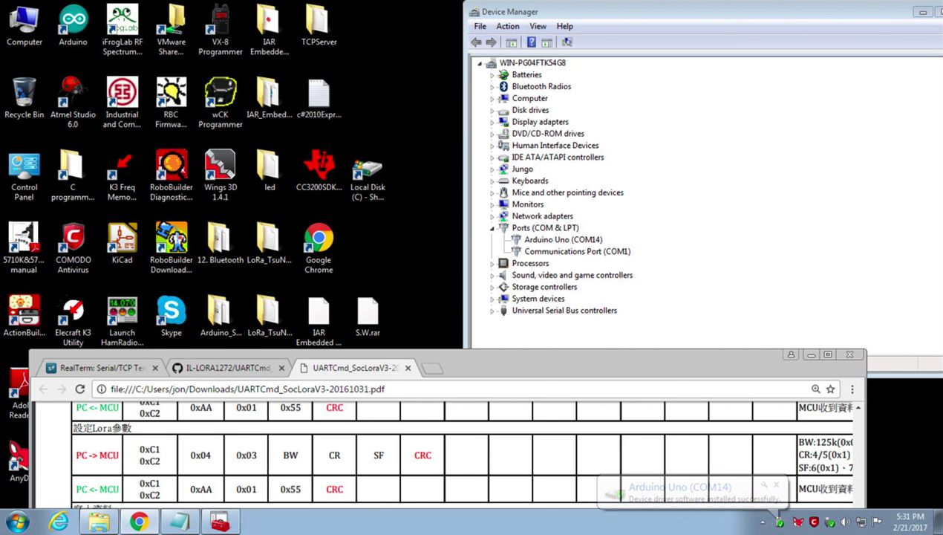
left_click_drag(481, 362, 527, 117)
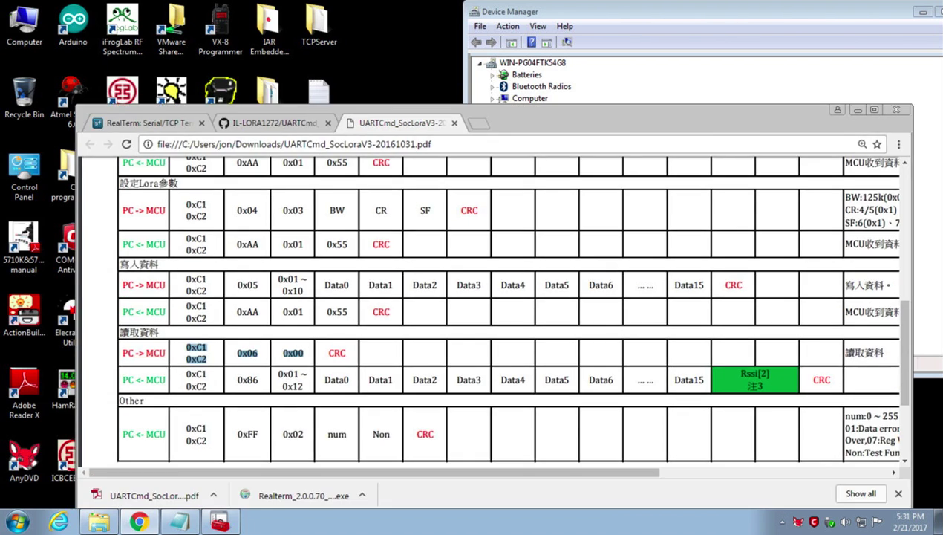
key("ctrl+t")
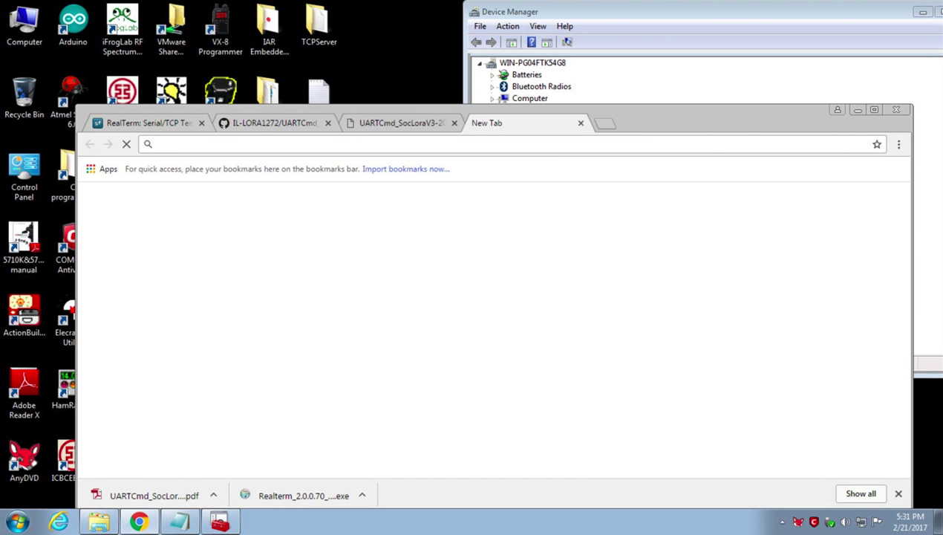
type("arduino ")
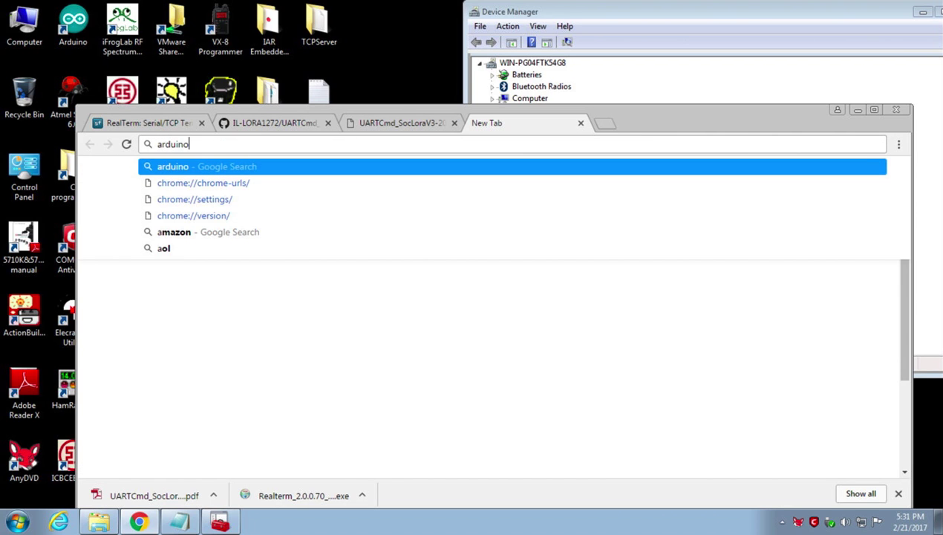
type("download")
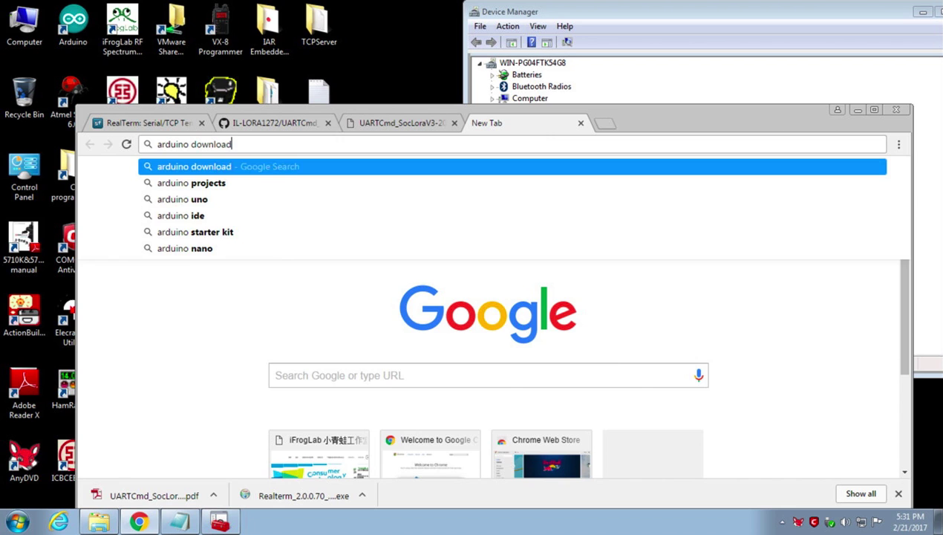
key("Return")
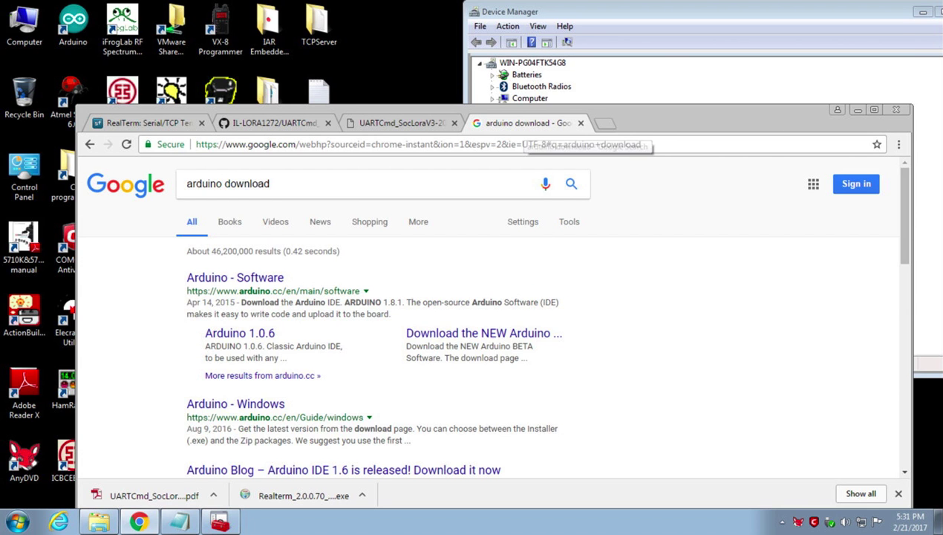
left_click_drag(654, 119, 618, 0)
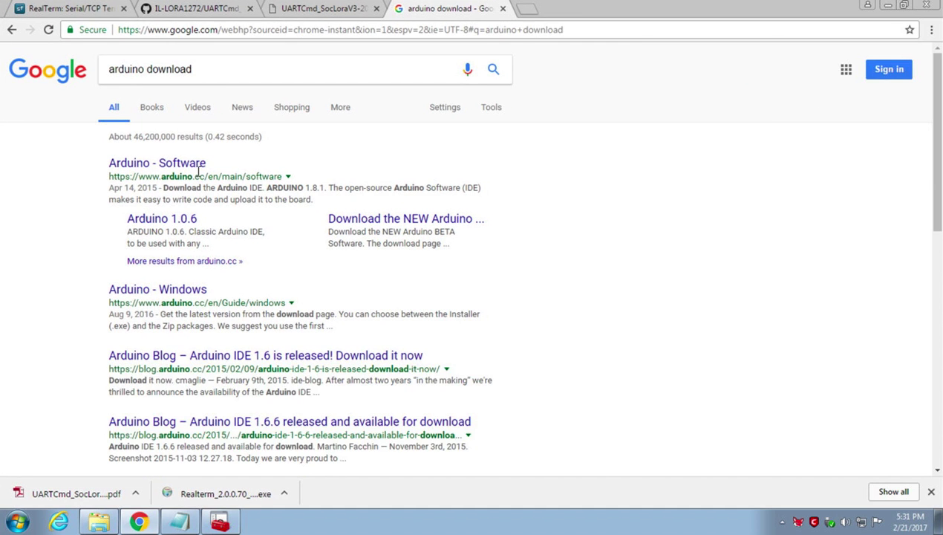
- Open the Arduino - Software result and download the Arduino 1.8.1 Windows Installer without contributing
left_click(160, 165)
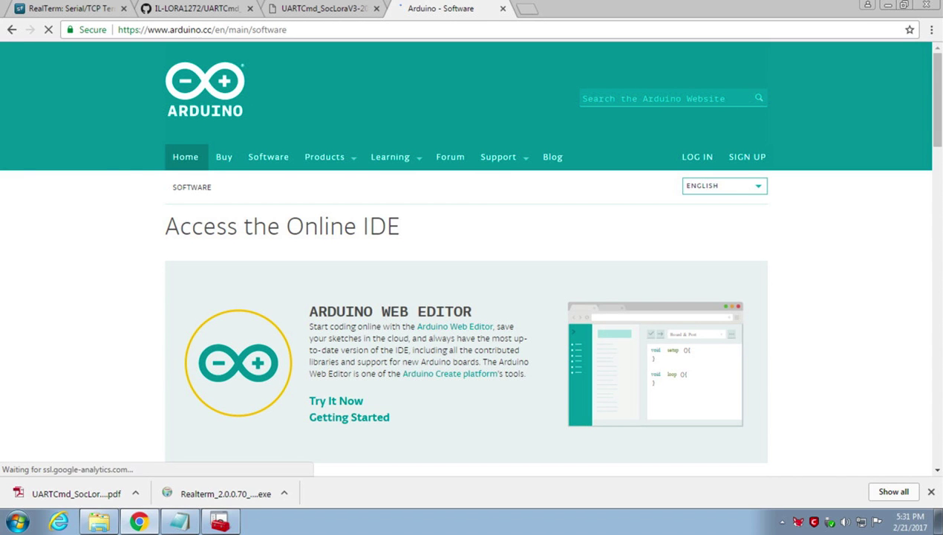
scroll(472, 256, "down", 3)
scroll(472, 257, "down", 4)
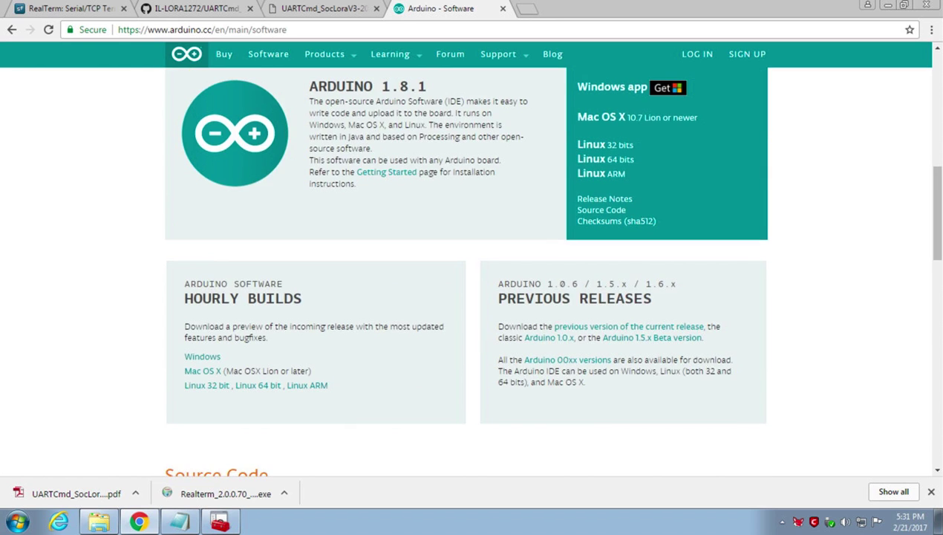
scroll(471, 256, "up", 2)
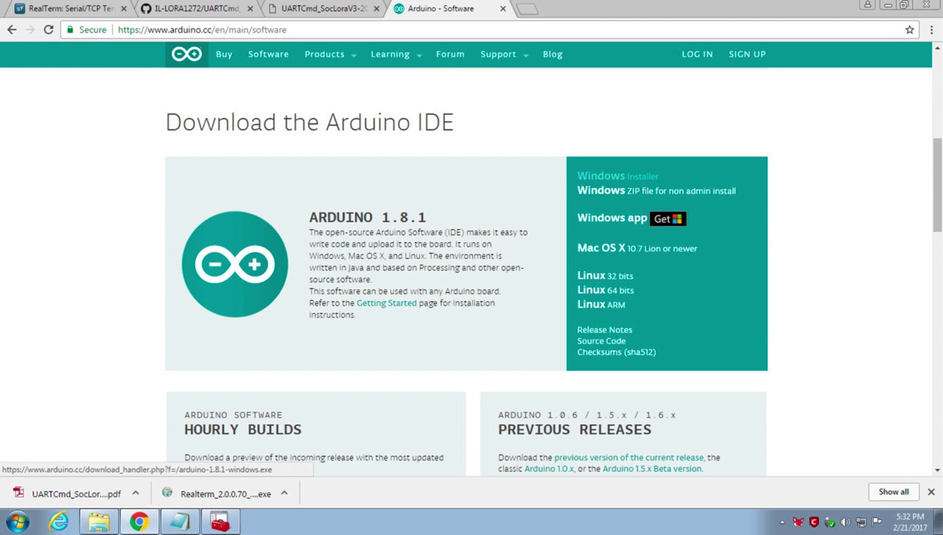
left_click(617, 176)
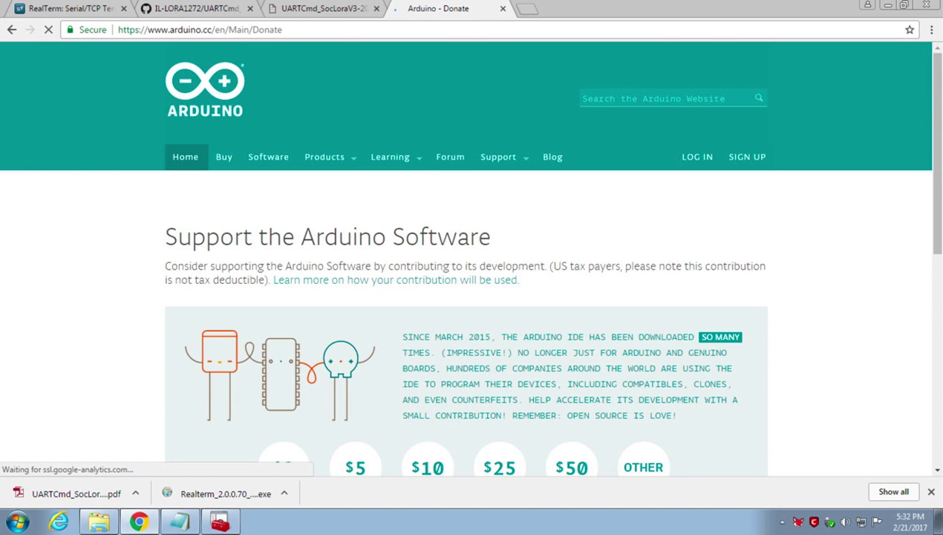
scroll(471, 260, "down", 5)
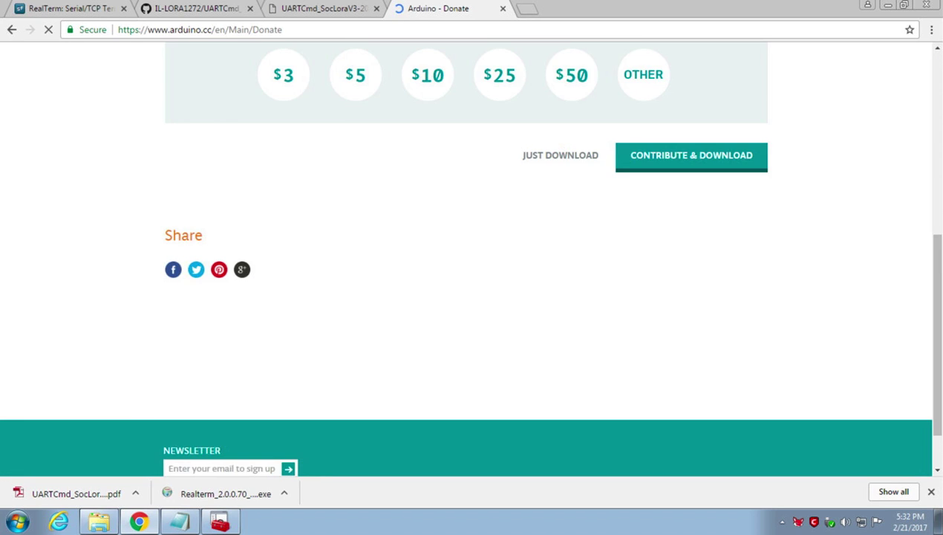
scroll(472, 260, "up", 3)
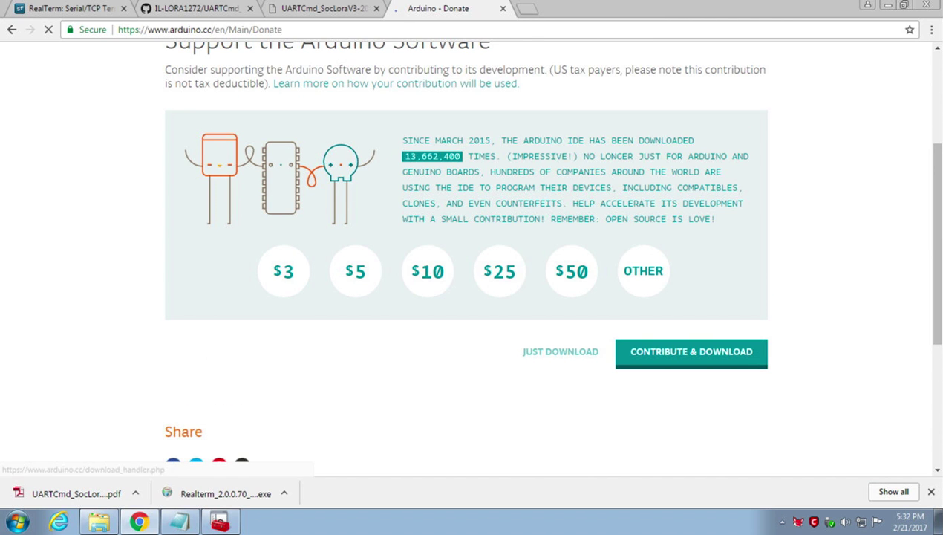
left_click(560, 352)
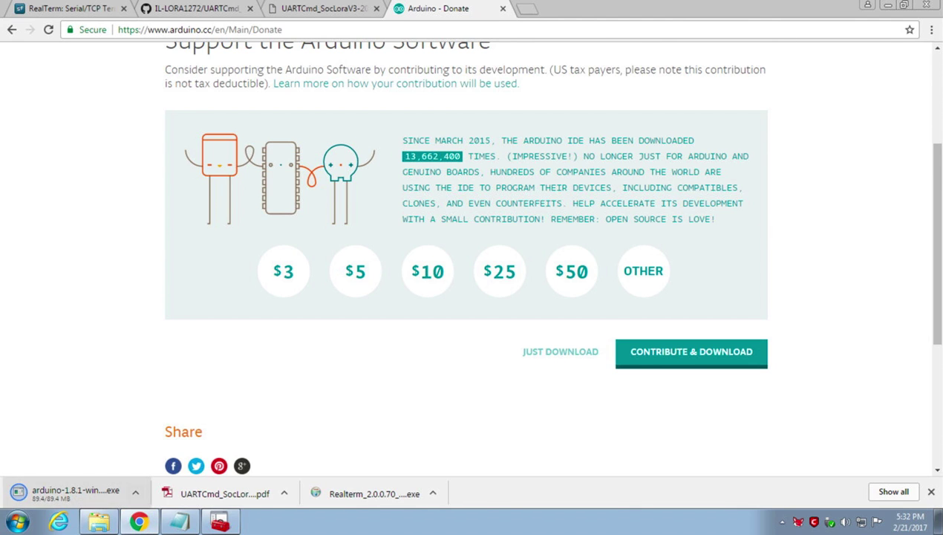
- Show the downloaded arduino-1.8.1-windows file in its folder and run it
left_click(135, 493)
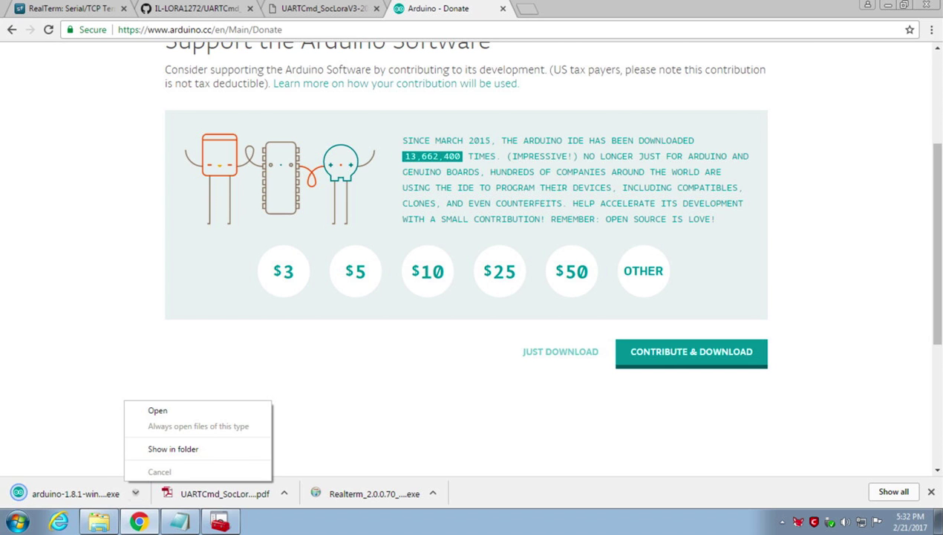
left_click(173, 448)
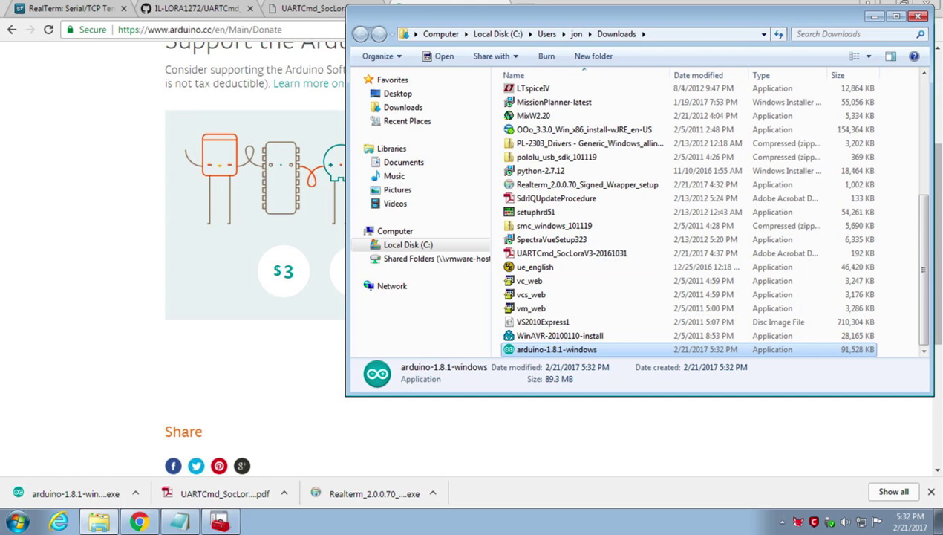
key("Return")
key("Return")
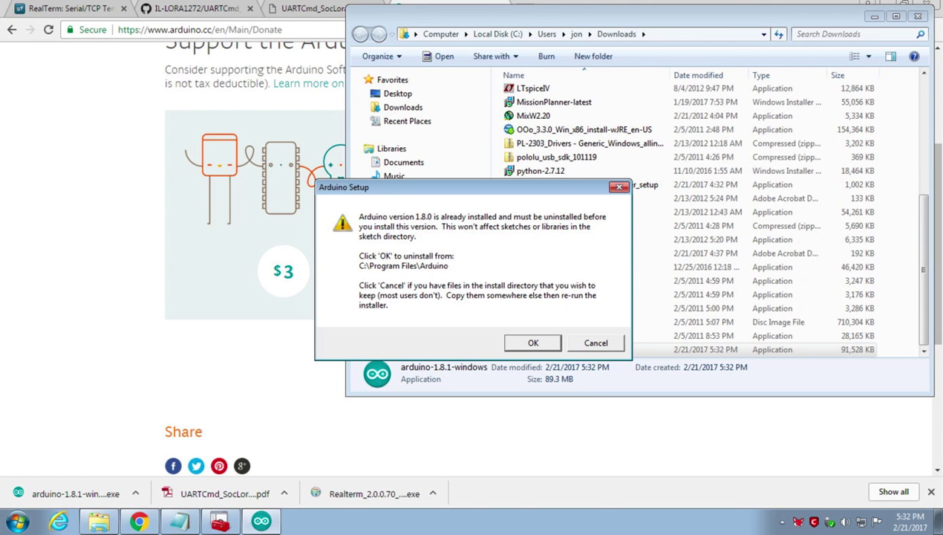
- Agree to remove the already installed Arduino version and uninstall it from C:\Program Files\Arduino
key("Return")
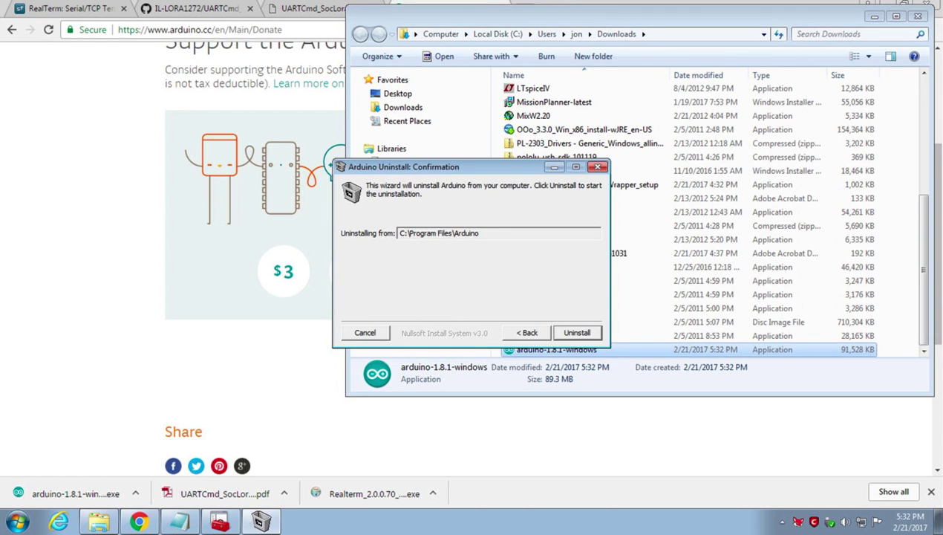
key("Return")
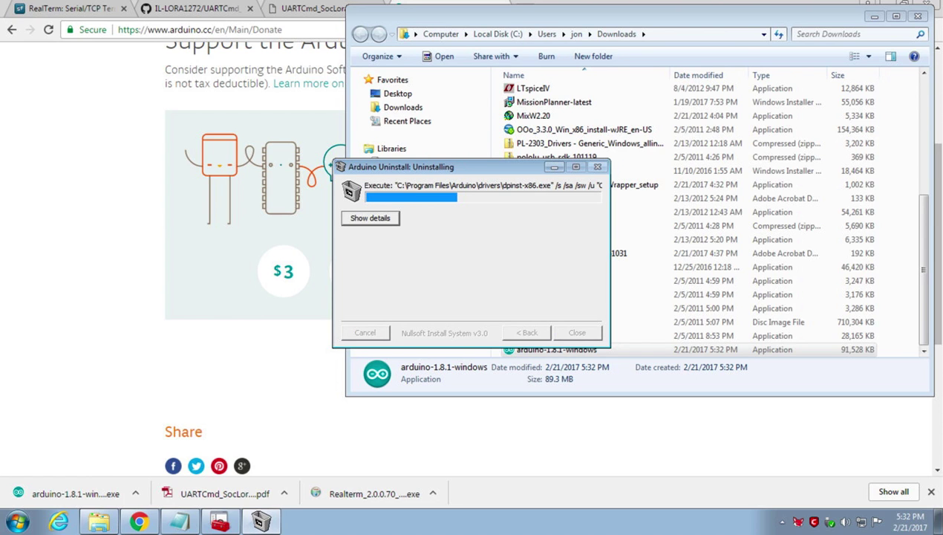
key("Return")
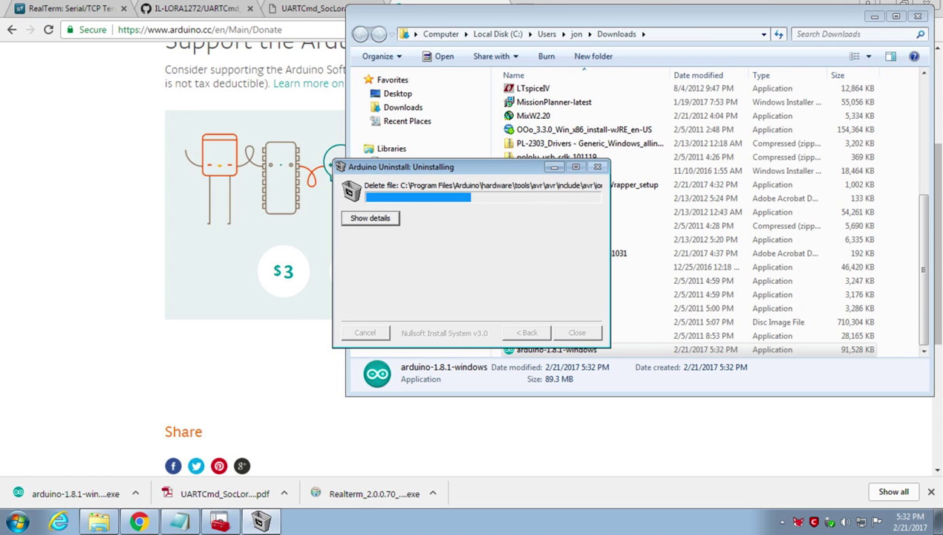
left_click(511, 1)
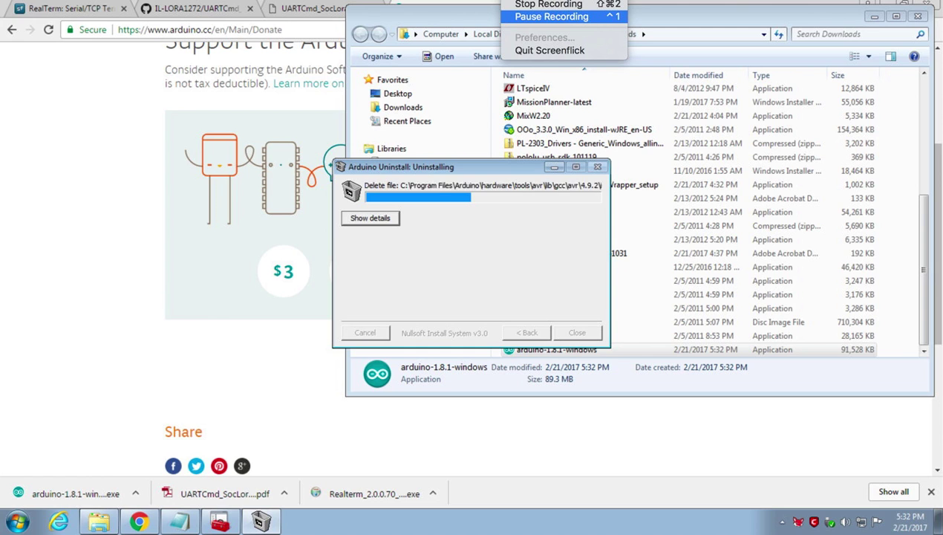
left_click(551, 16)
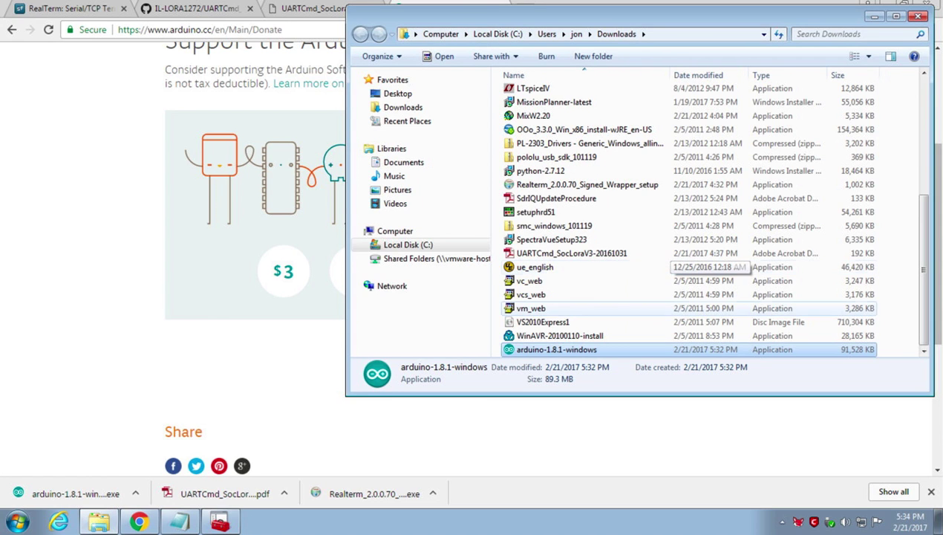
- Run arduino-1.8.1-windows again, install it to C:\Program Files\Arduino after accepting the licence, and move the setup window clear of the Downloads folder
double_click(557, 350)
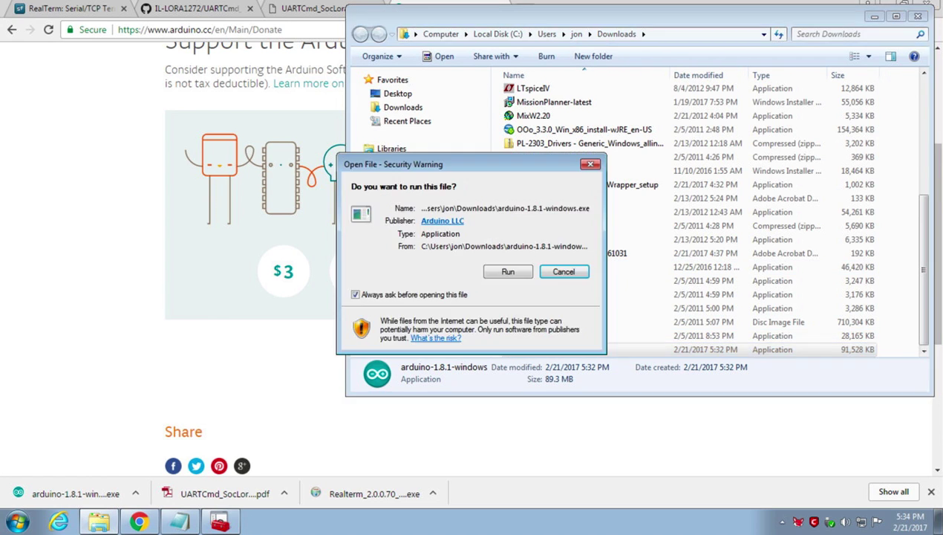
key("Return")
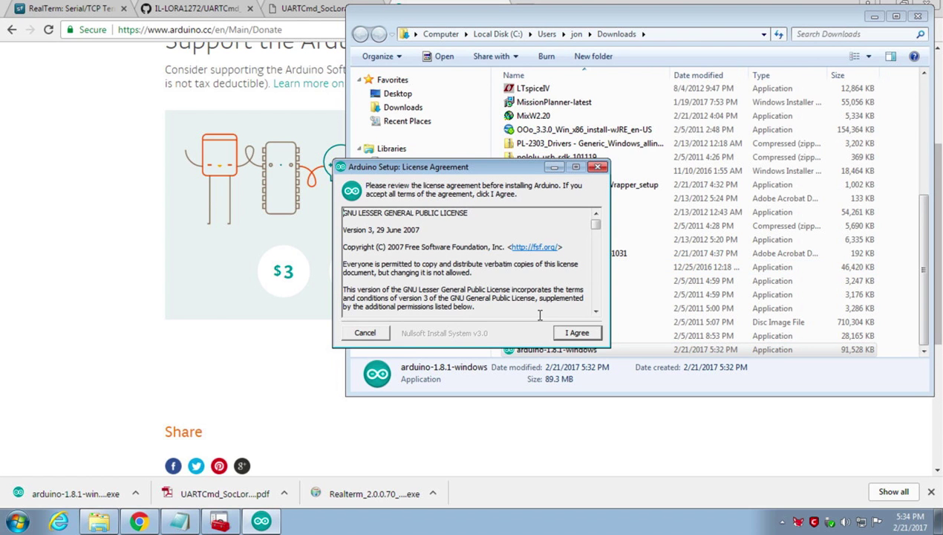
key("Return")
key("Return")
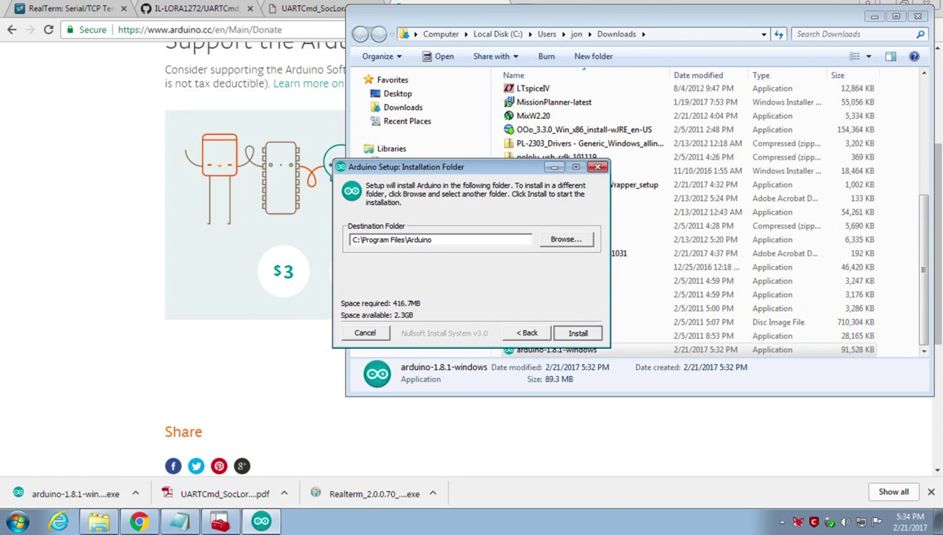
key("Return")
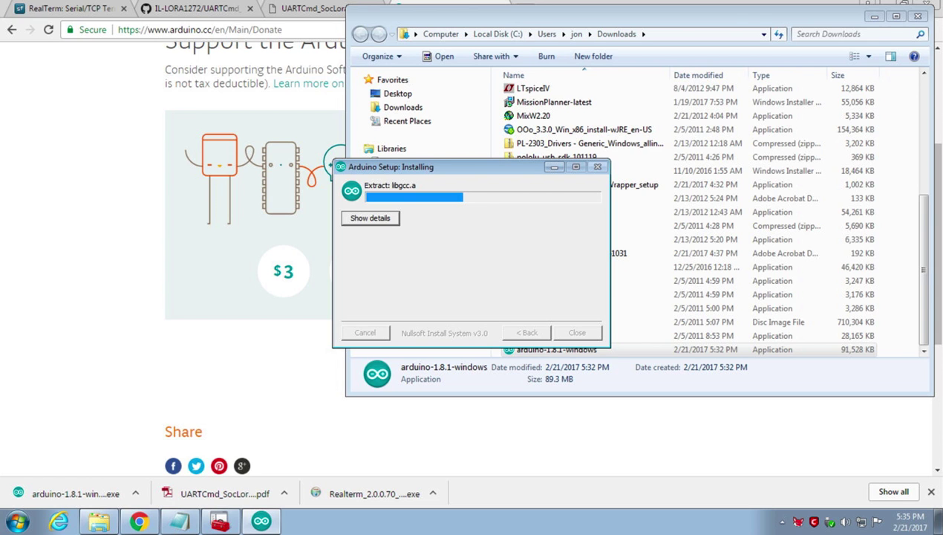
left_click_drag(393, 166, 118, 82)
left_click(431, 17)
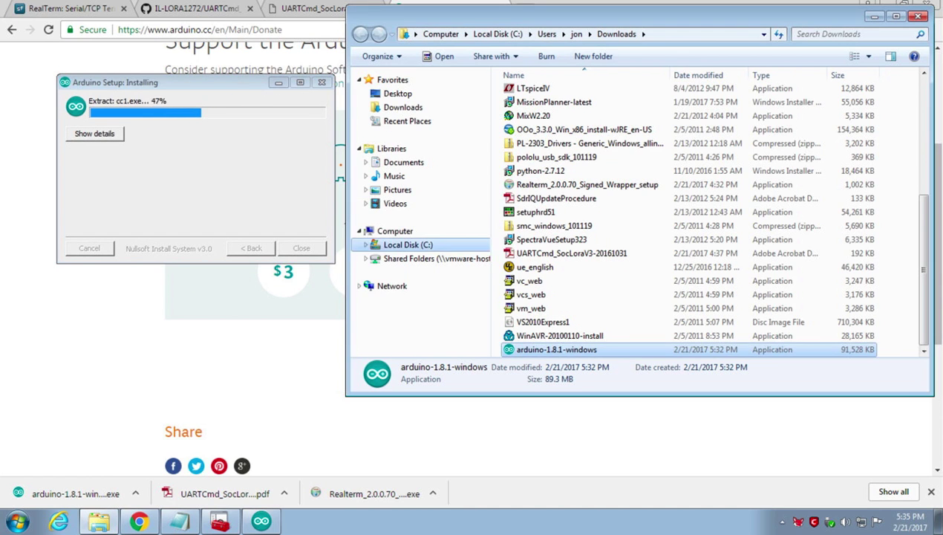
- Open the drivers folder under C:\Program Files\Arduino, and bring up Device Manager and reposition it to examine the listed devices
left_click(366, 244)
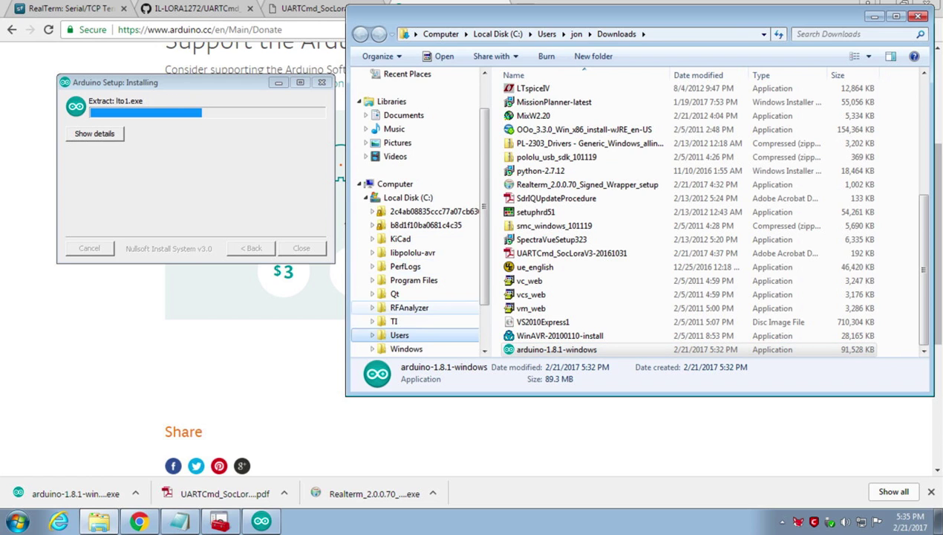
scroll(409, 260, "down", 1)
left_click(373, 239)
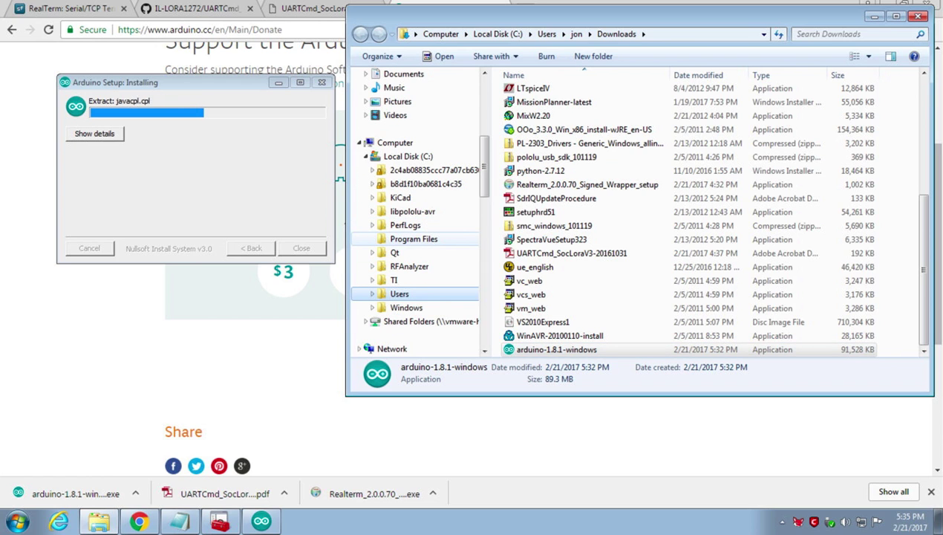
left_click(411, 129)
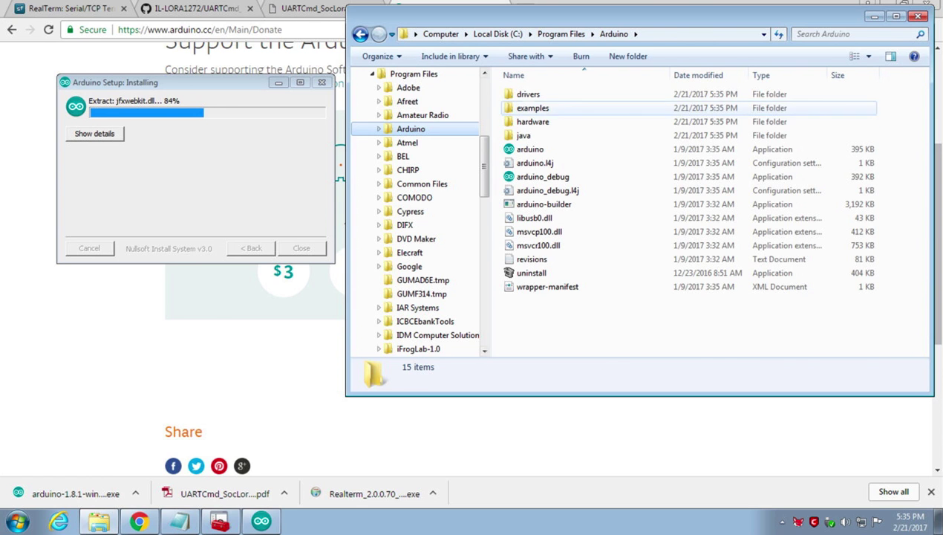
double_click(529, 95)
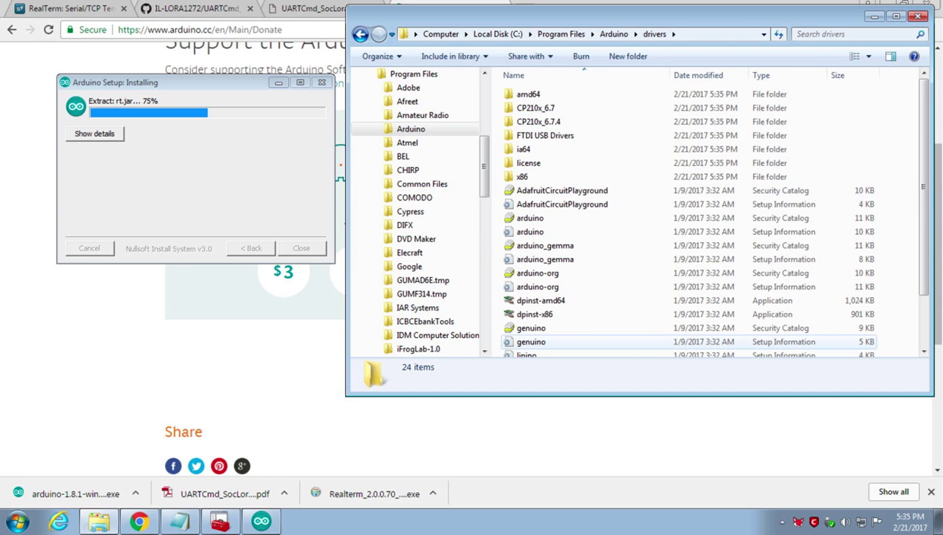
left_click(219, 521)
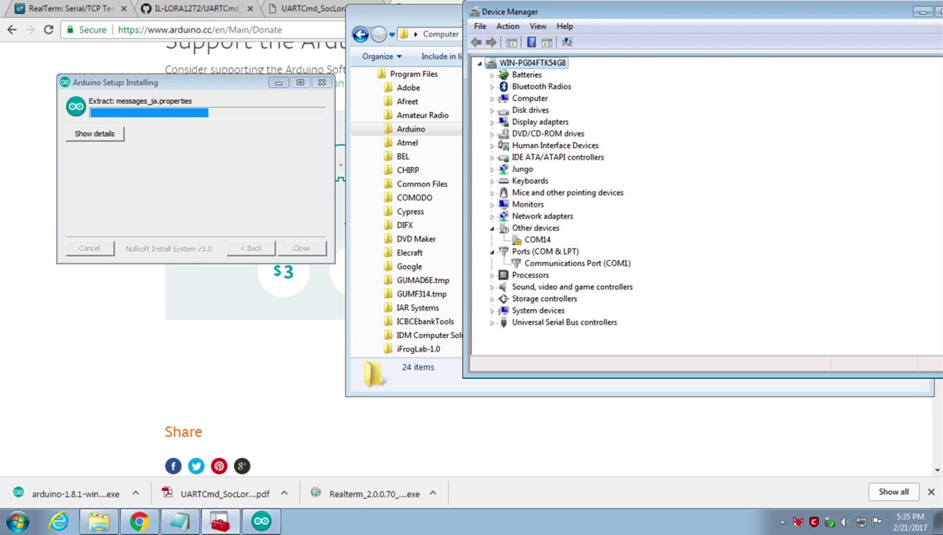
left_click_drag(565, 24, 586, 127)
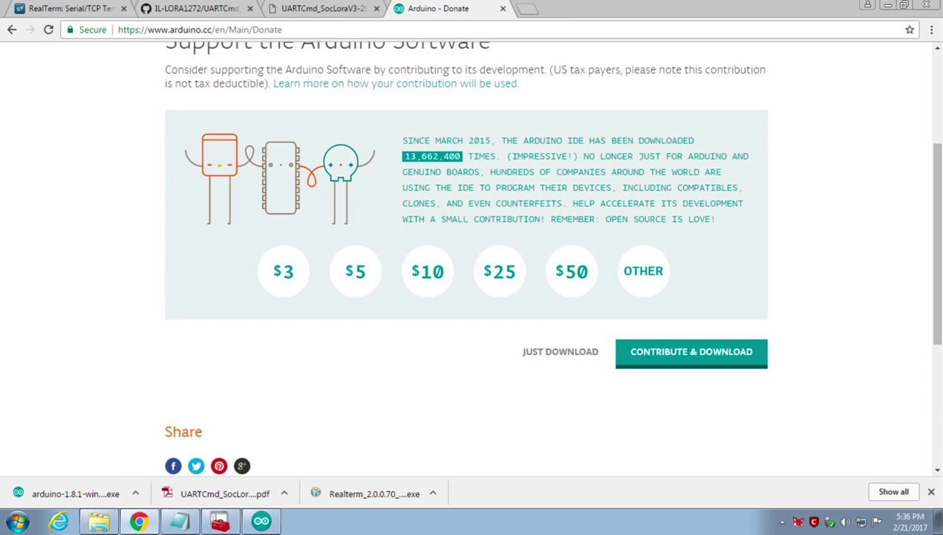
- Restore the browser from full screen, show the IL-LORA1272 GitHub page and move the window higher
left_click(904, 5)
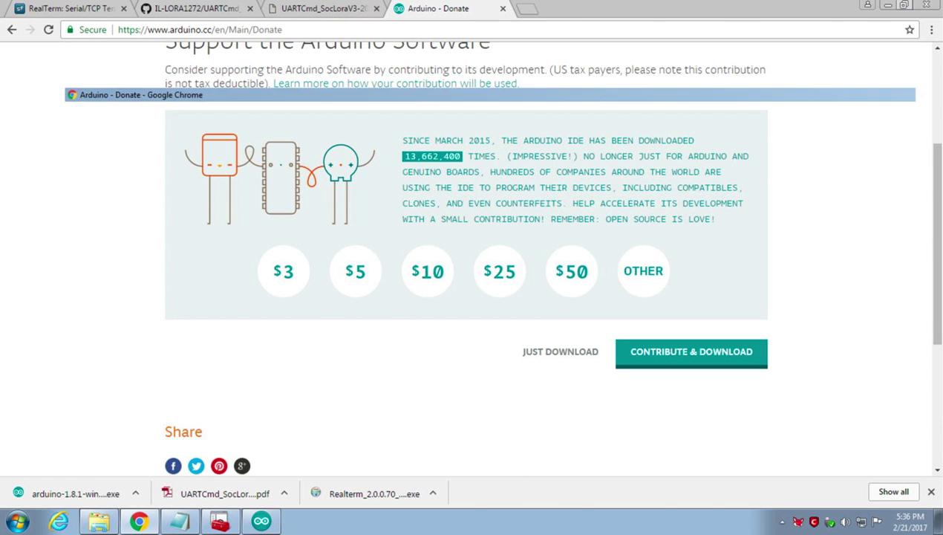
left_click(275, 123)
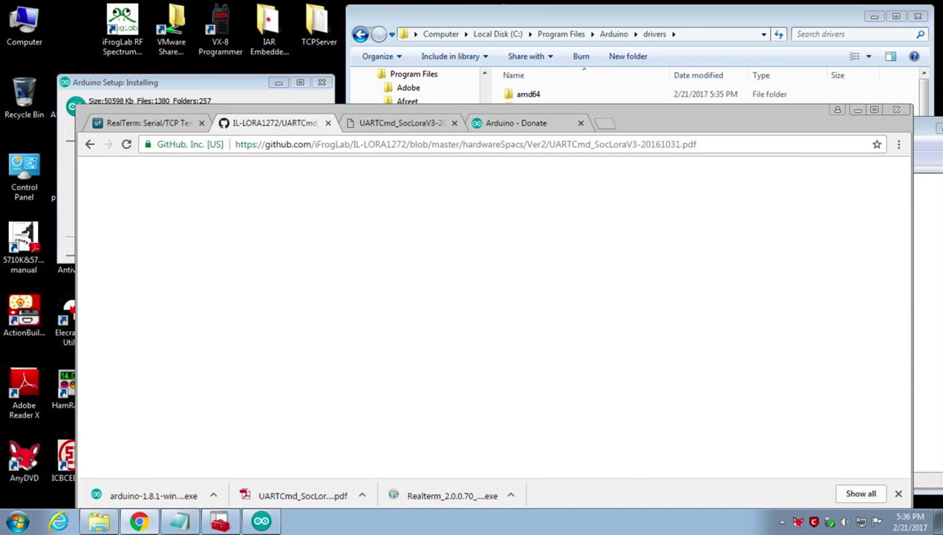
left_click_drag(698, 115, 693, 68)
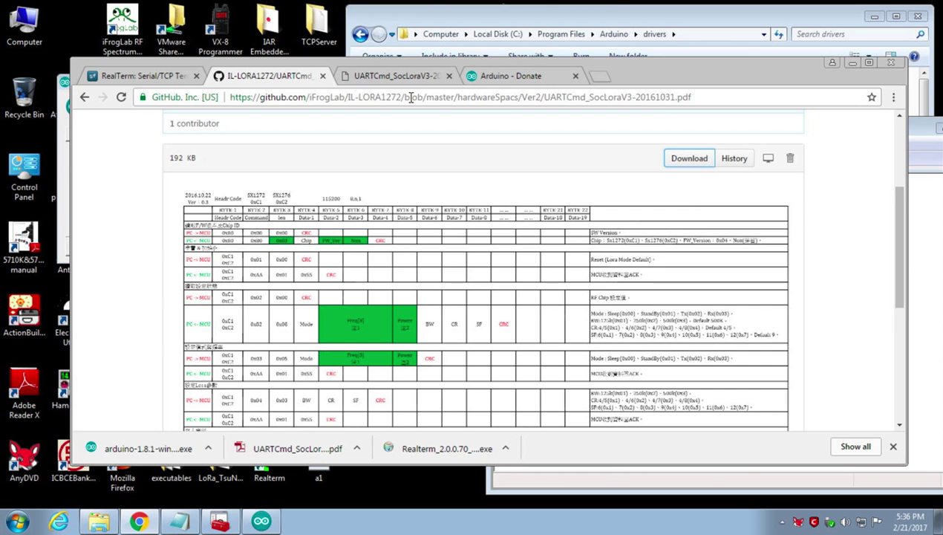
left_click_drag(404, 97, 580, 97)
key("shift+End")
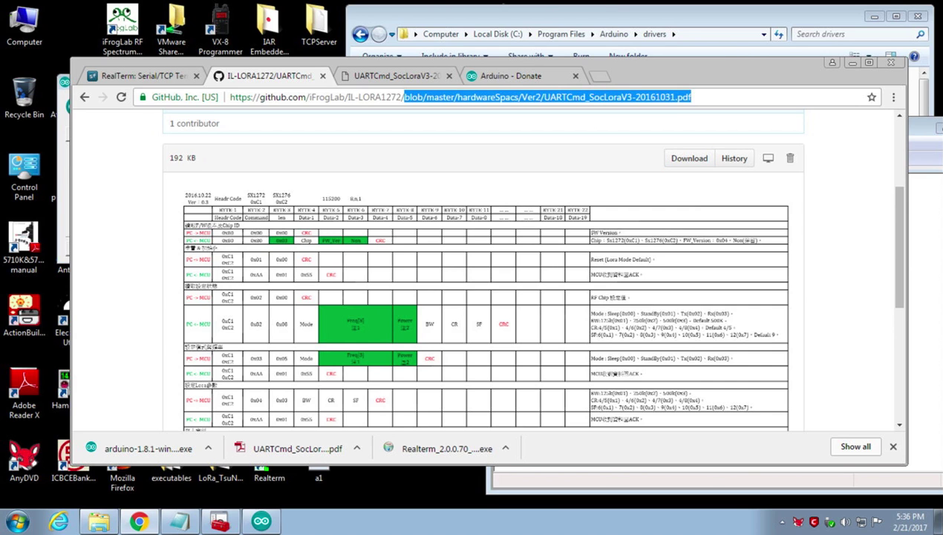
key("BackSpace")
key("BackSpace")
key("Return")
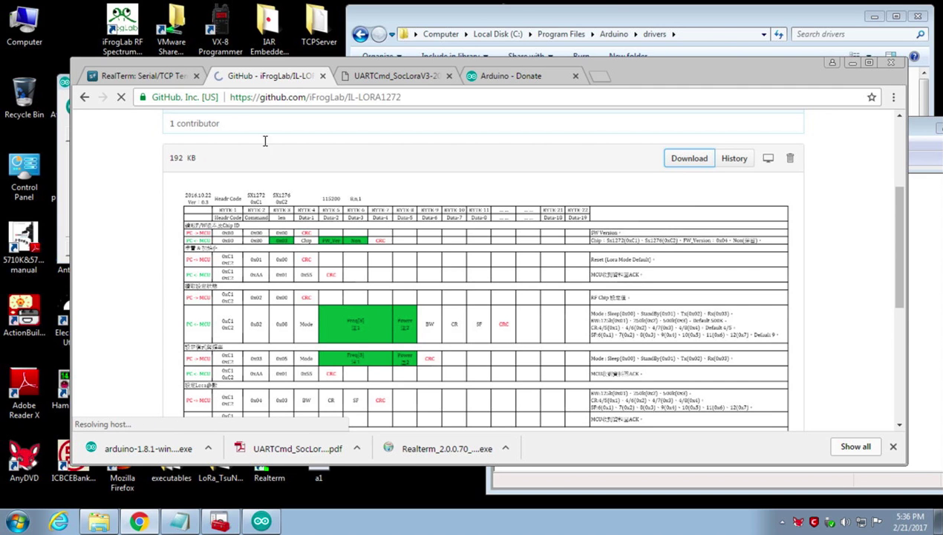
- Enlarge the browser window and download the IL-LORA1272 repository as a ZIP
left_click_drag(691, 70, 677, 54)
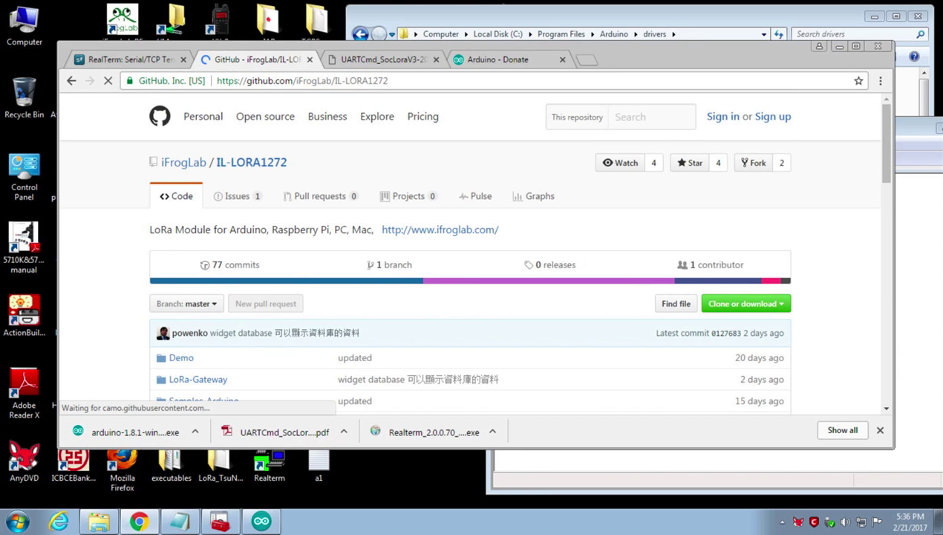
left_click_drag(895, 448, 936, 494)
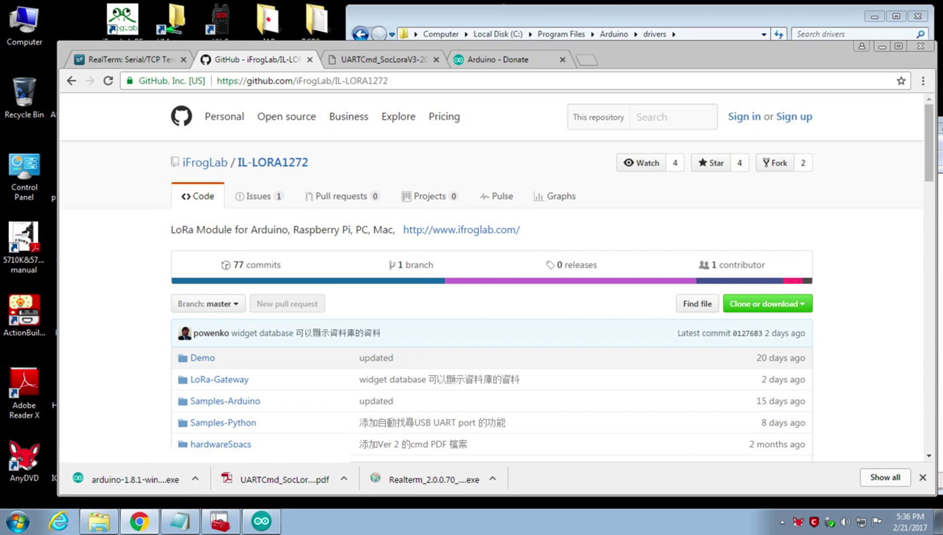
scroll(493, 276, "down", 1)
scroll(493, 275, "up", 1)
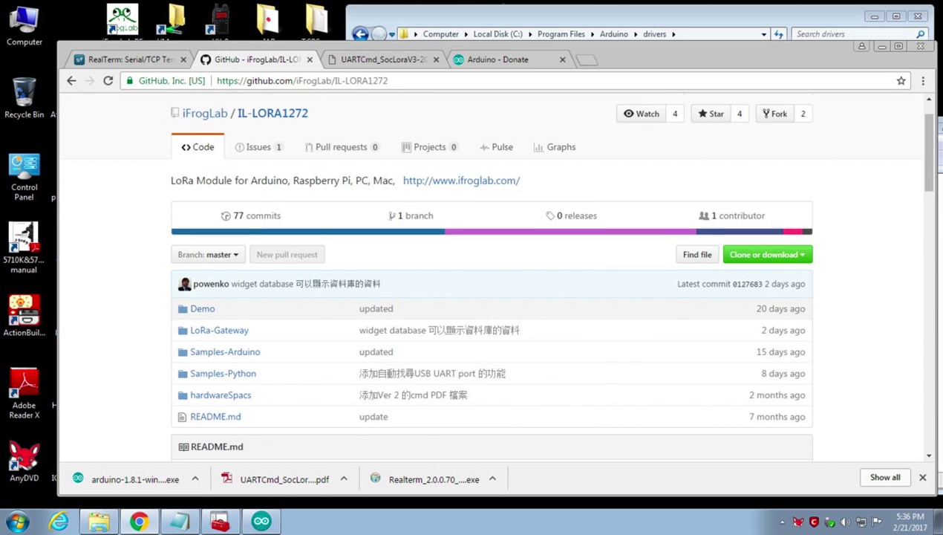
left_click(765, 303)
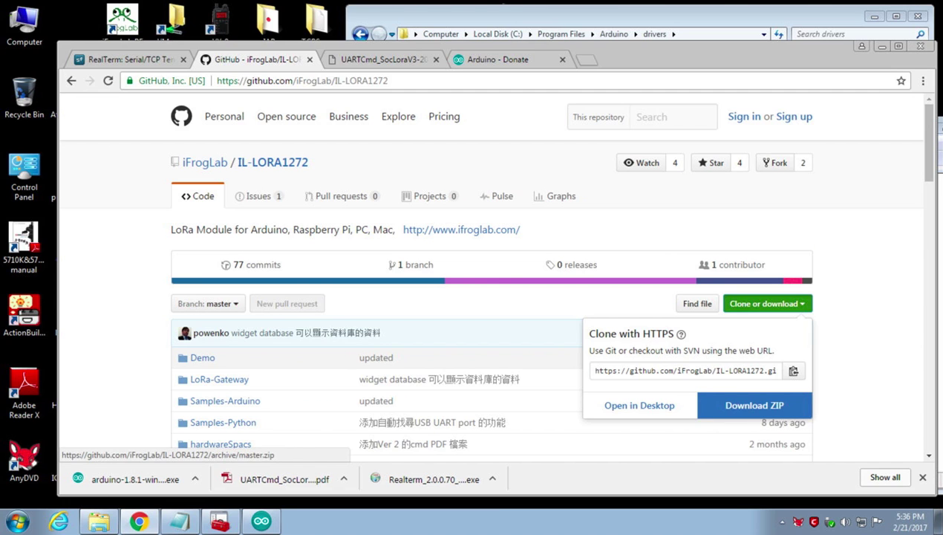
left_click(754, 405)
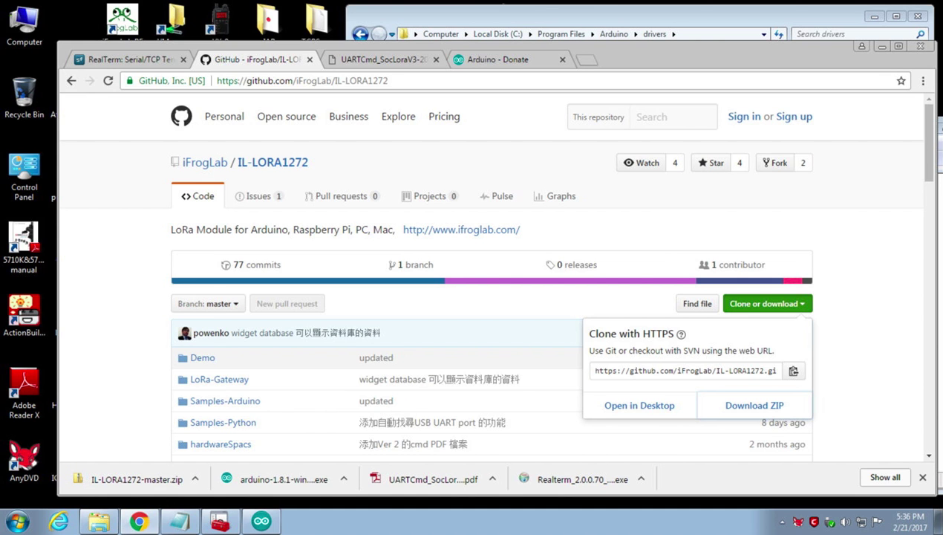
- Move the browser and the Arduino Setup window apart so that both the repository page and the installation progress are in view
left_click_drag(669, 54, 776, 39)
left_click(137, 83)
left_click_drag(137, 83, 70, 15)
left_click(237, 327)
scroll(331, 277, "down", 3)
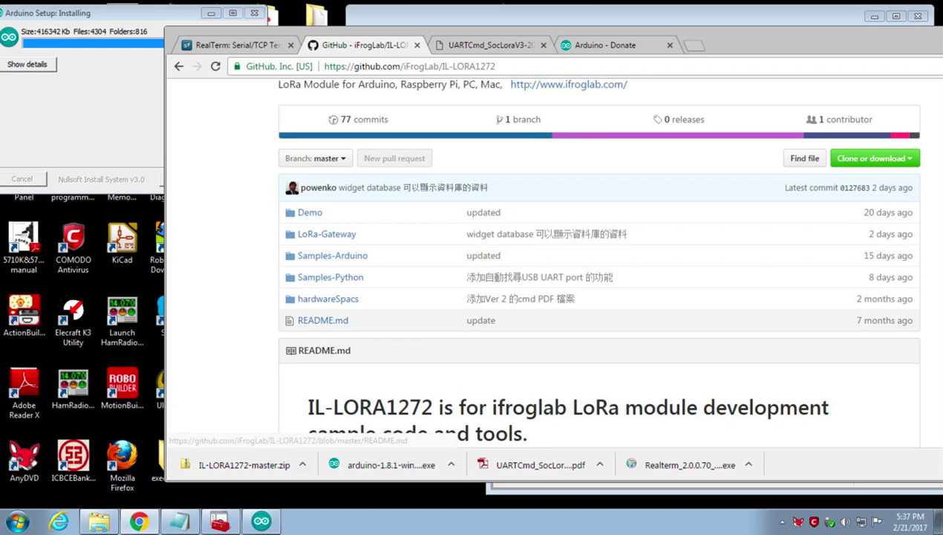
- Show the downloaded IL-LORA1272-master.zip in its folder and move the Downloads window below the Arduino Setup window
left_click(303, 464)
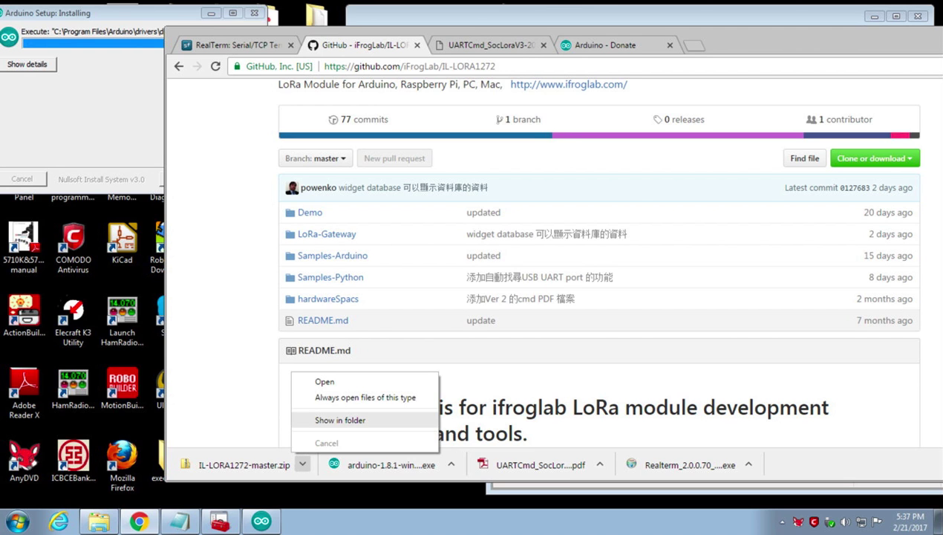
left_click(340, 419)
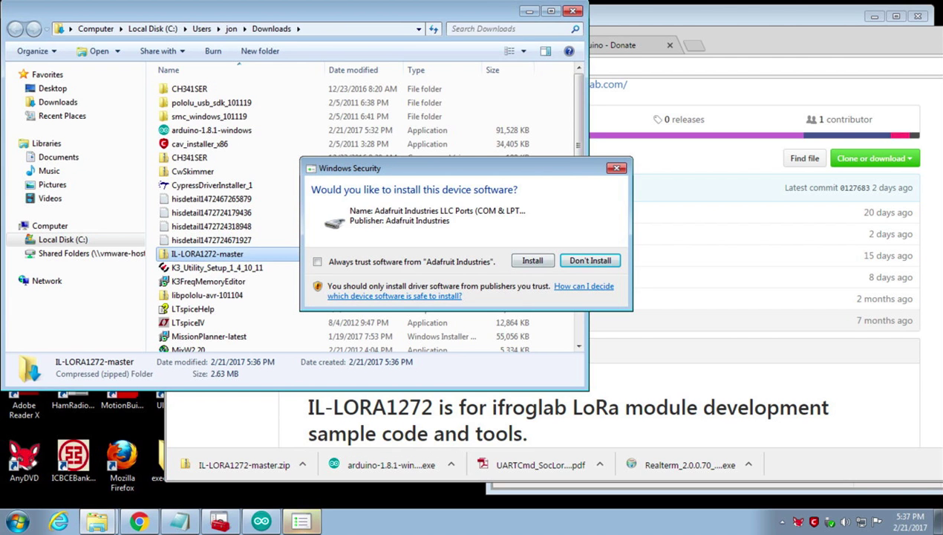
left_click_drag(297, 11, 295, 280)
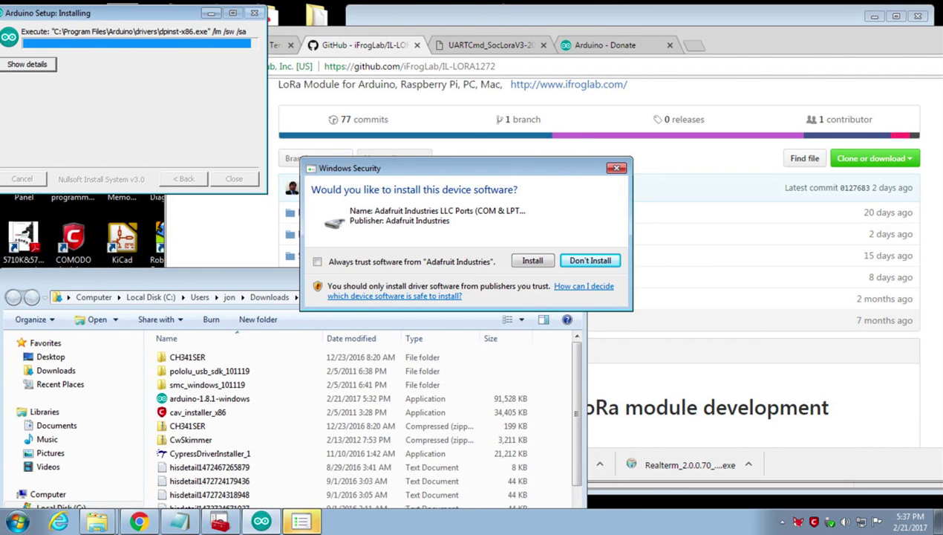
- Allow the Adafruit Industries LLC Ports device software to install, and move the Arduino Setup and browser windows apart
left_click_drag(371, 168, 339, 23)
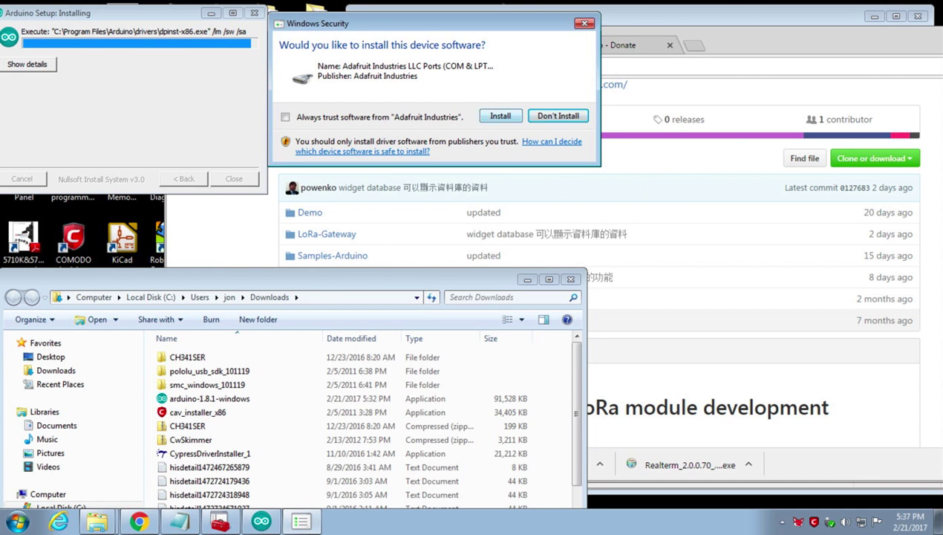
left_click(500, 115)
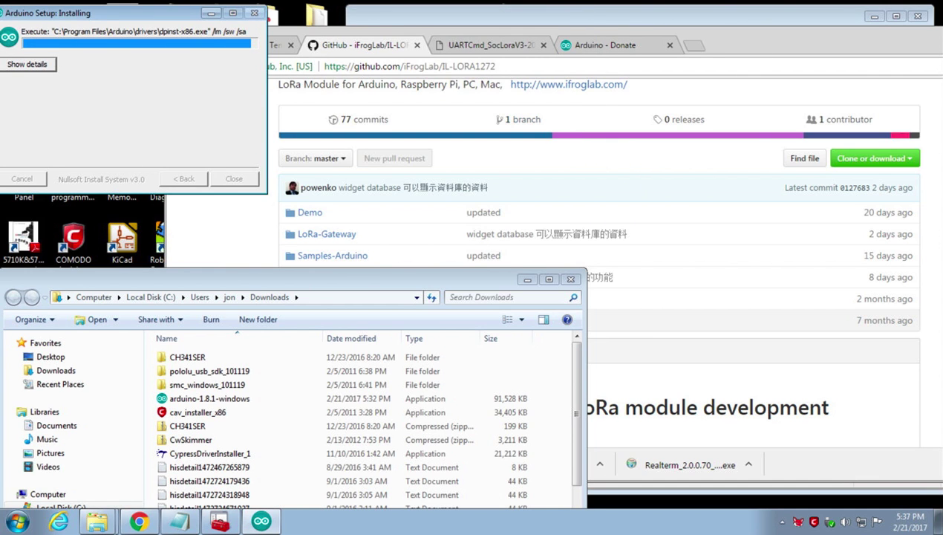
left_click_drag(134, 13, 147, 10)
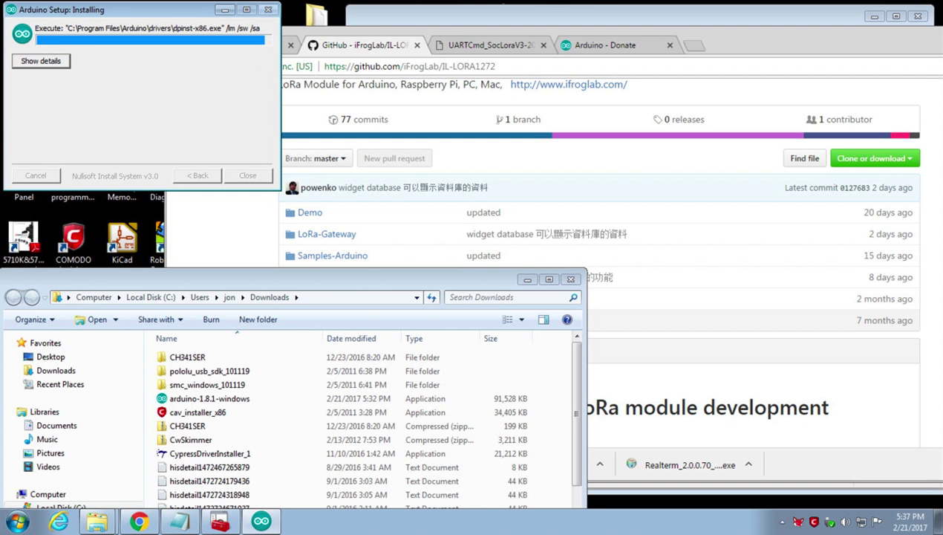
left_click_drag(394, 31, 690, 37)
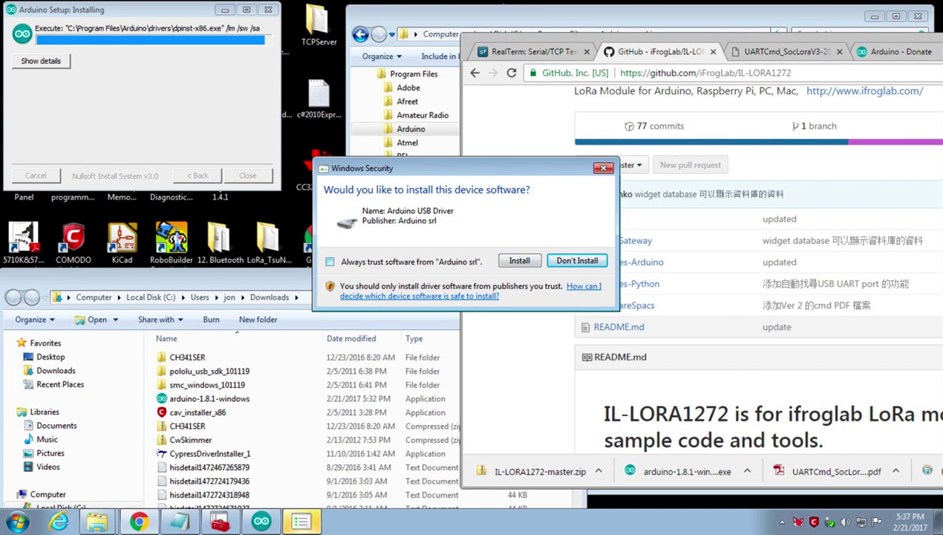
- Install the Arduino USB Driver from Arduino srl with its publisher always trusted, and also the one from Arduino LLC
left_click(329, 262)
key("alt+i")
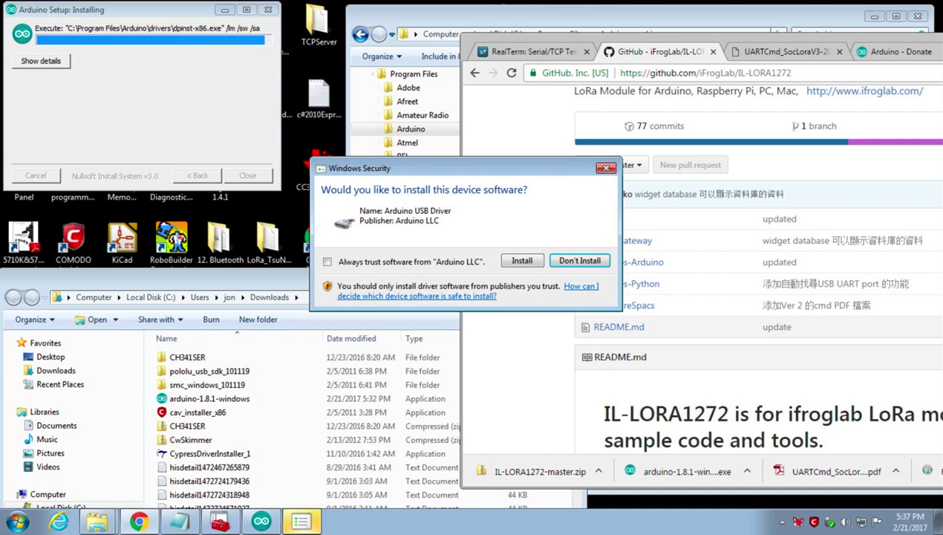
key("alt+i")
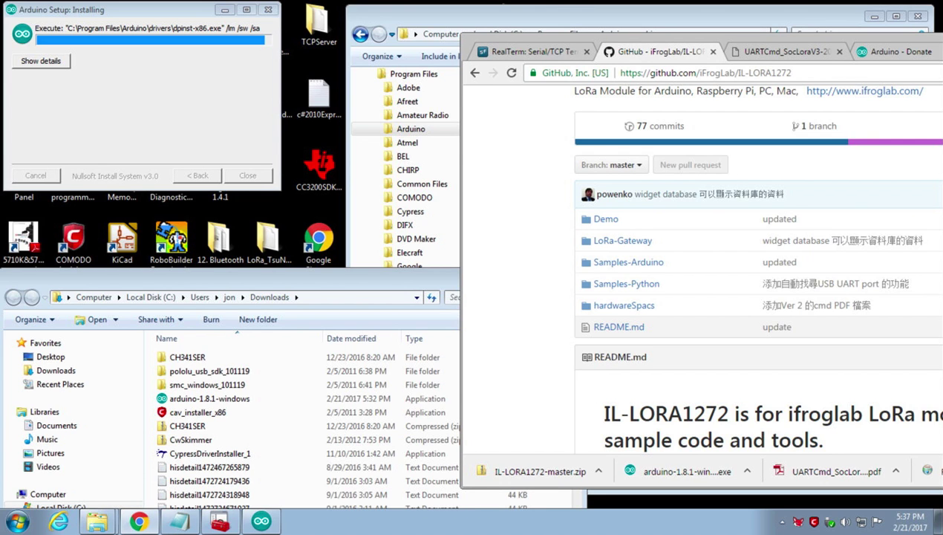
- Minimise the Downloads and Arduino drivers folder windows
left_click(425, 279)
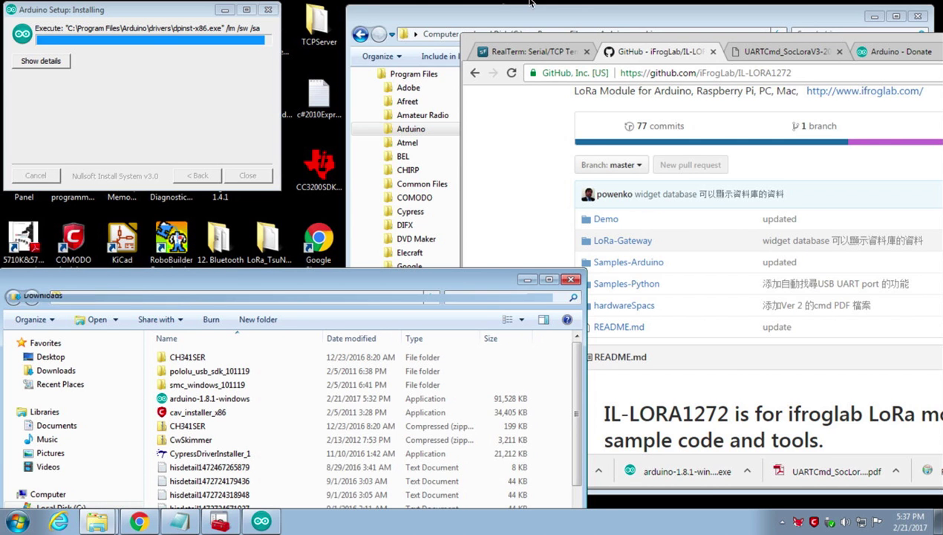
left_click(527, 279)
left_click(602, 5)
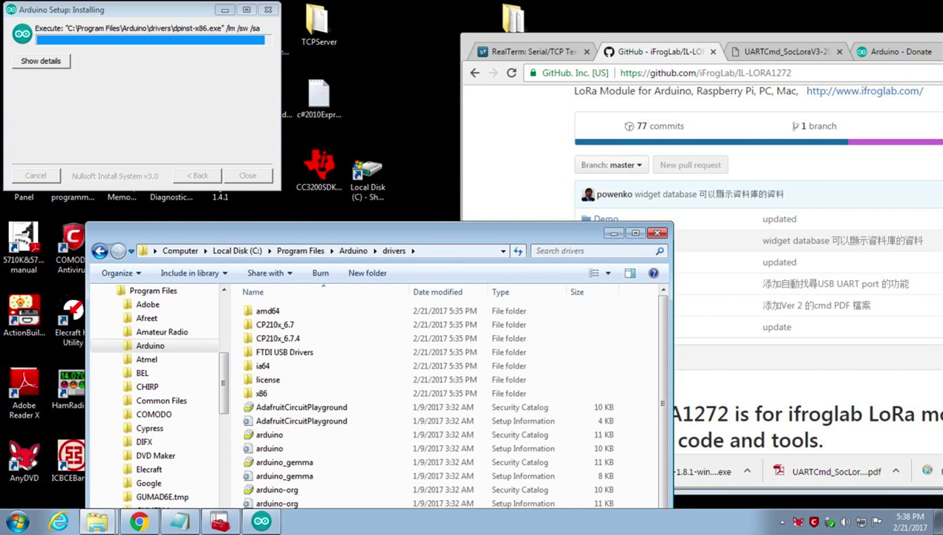
left_click(613, 233)
- Place the browser window beside the Arduino Setup window and switch it to the Arduino - Donate page
left_click_drag(653, 16, 618, 9)
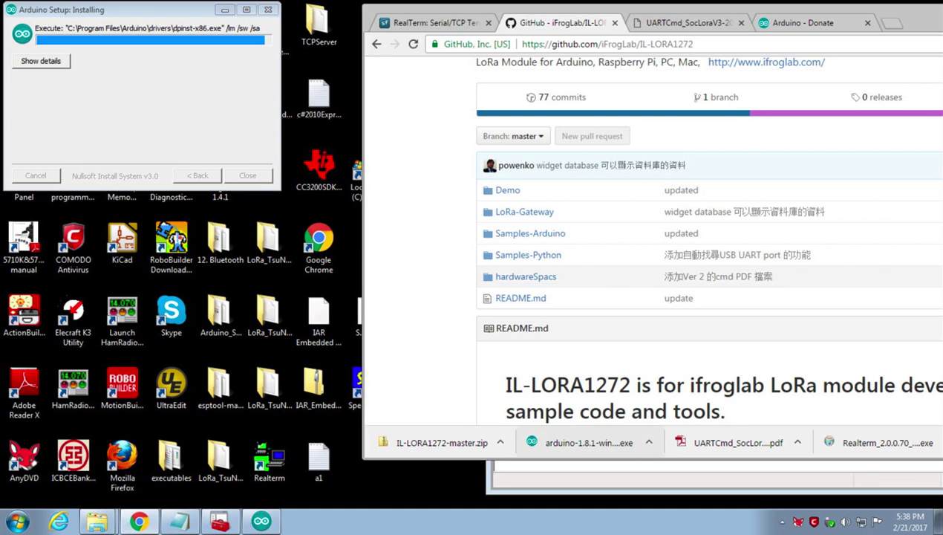
left_click(751, 4)
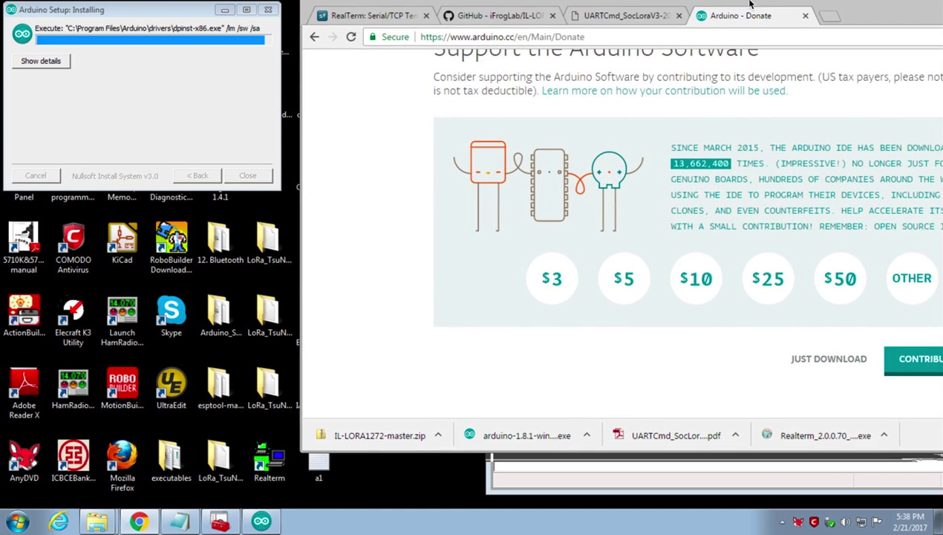
left_click_drag(750, 4, 744, 4)
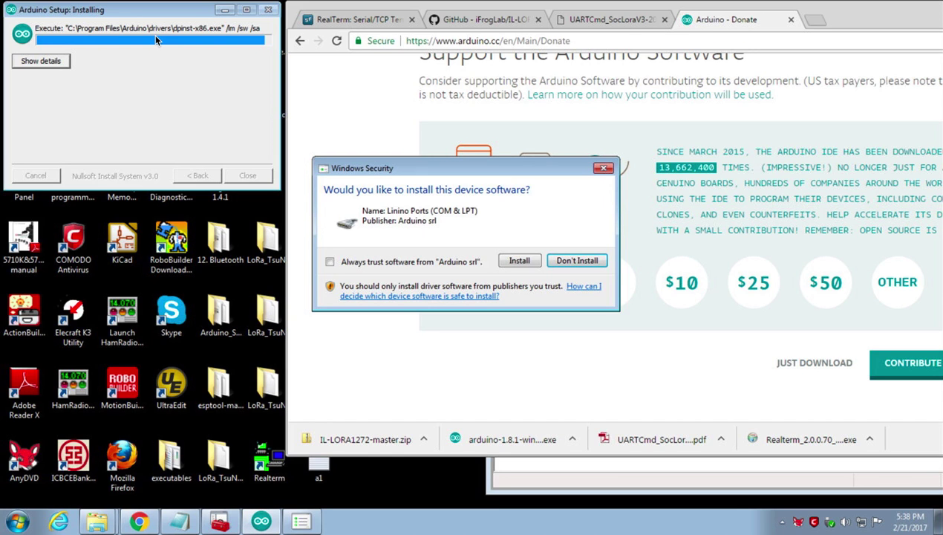
- Install the Linino Ports device software, always trusting Arduino srl, and close Arduino Setup once it completes
key("Left")
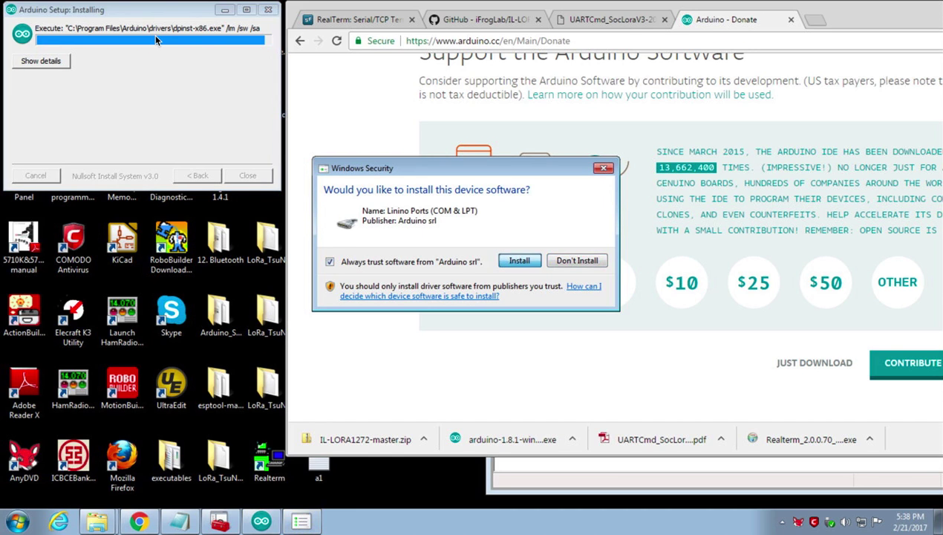
key("Return")
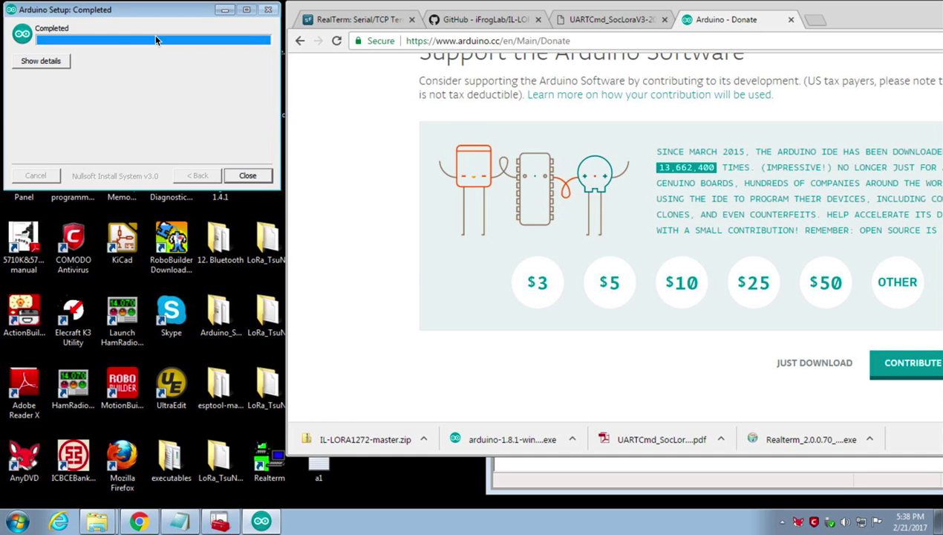
key("Return")
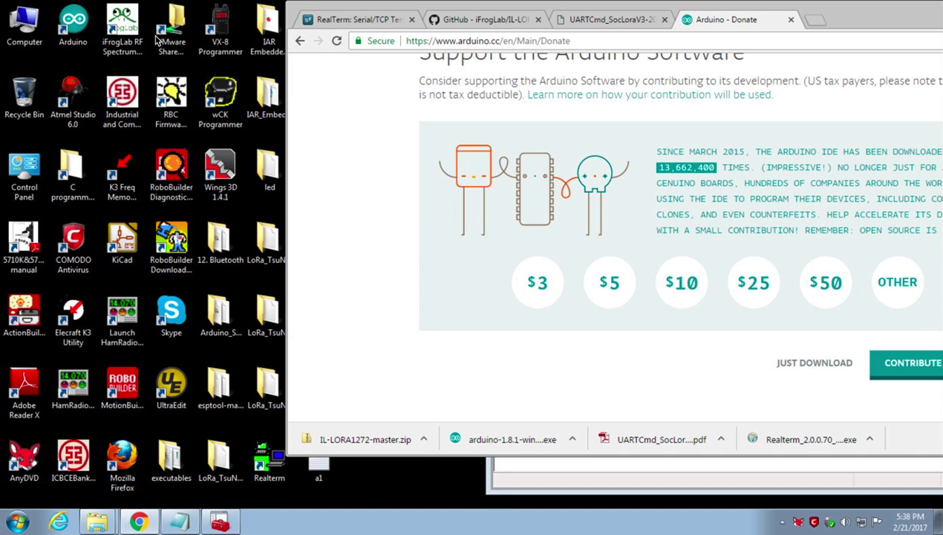
- Search the installed programs for "arduino" and launch the Arduino IDE
left_click(16, 521)
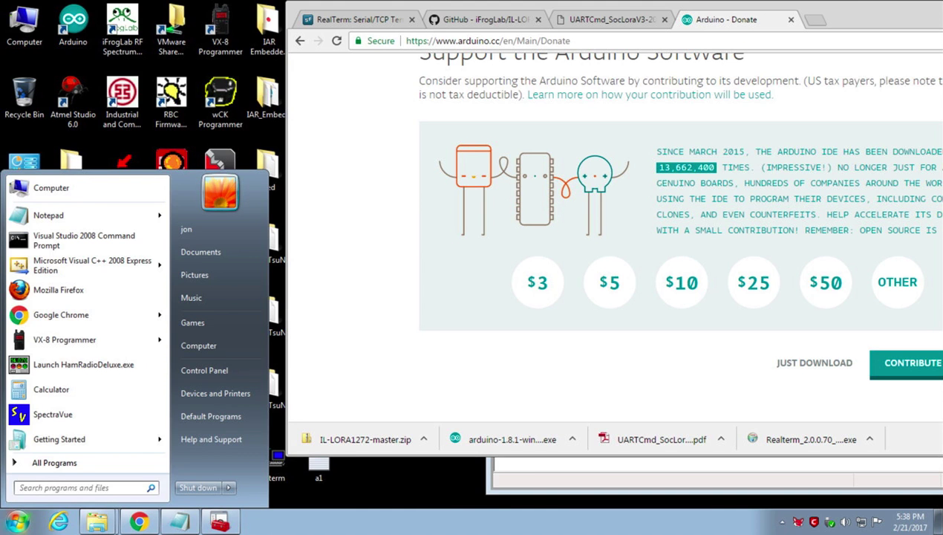
left_click(55, 462)
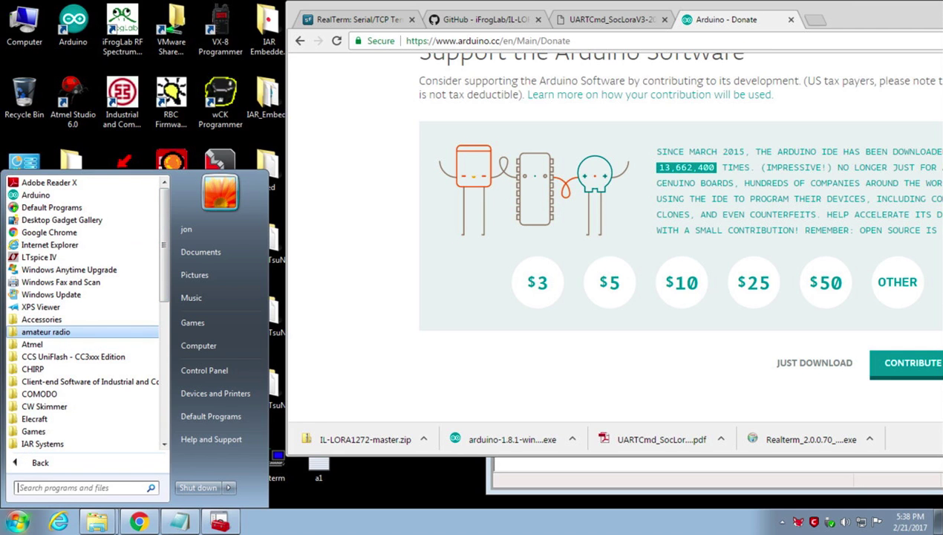
scroll(82, 331, "down", 8)
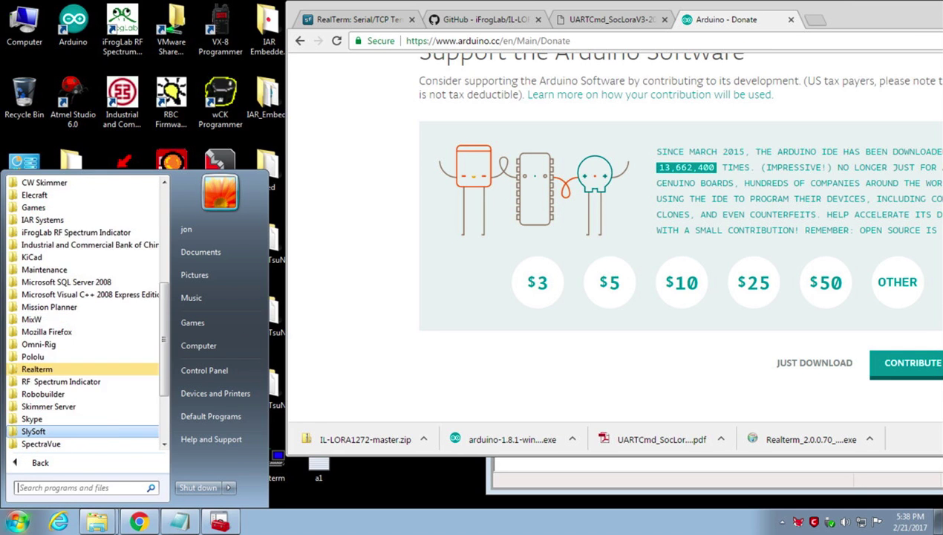
scroll(82, 416, "down", 1)
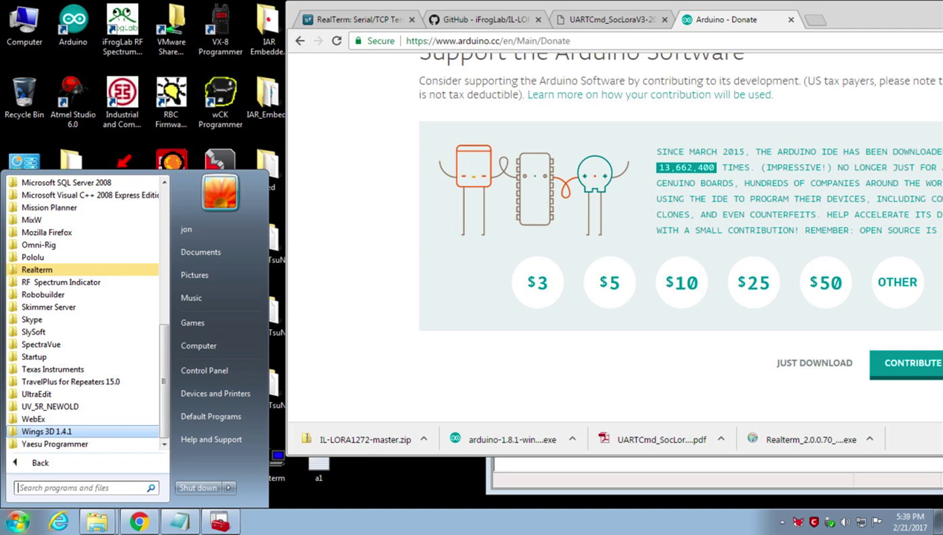
left_click(99, 488)
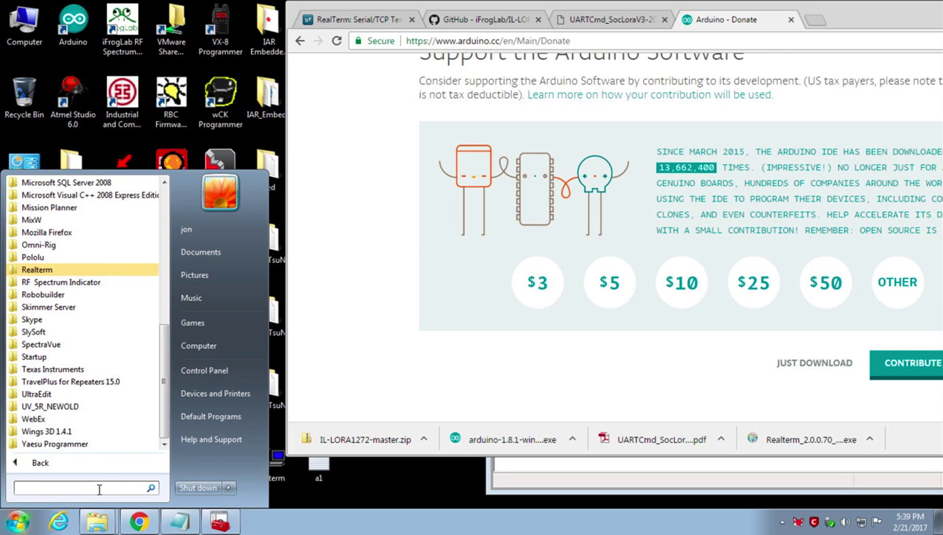
type("arduino")
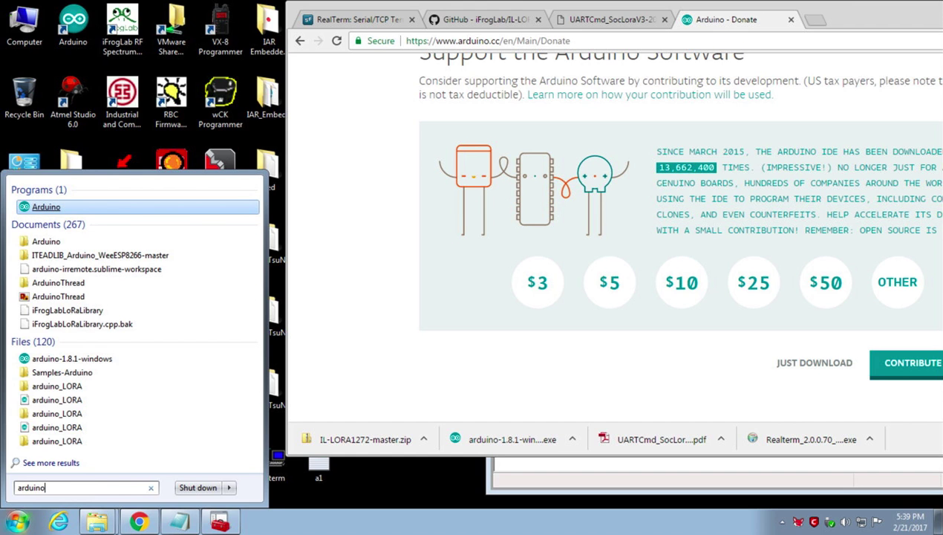
key("Return")
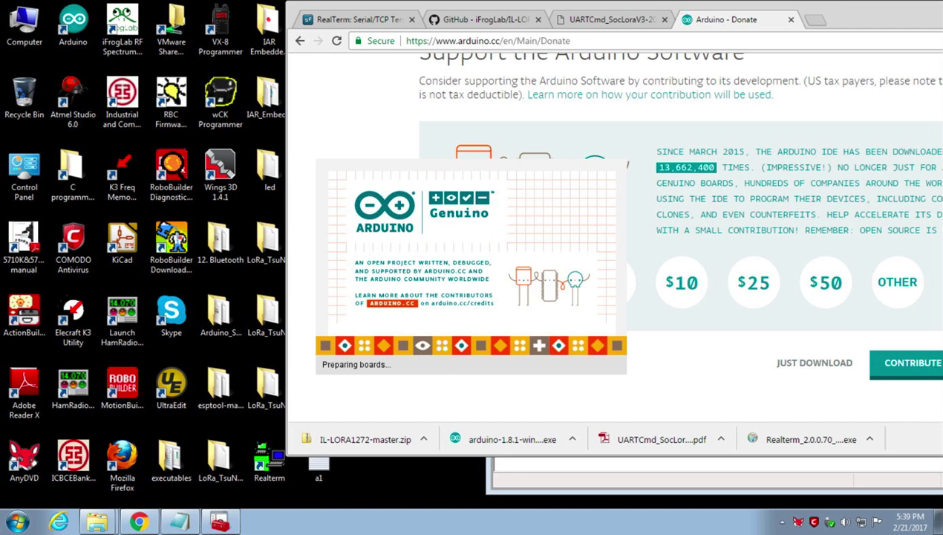
- Clear the browser window out of the way by minimising it and move the Device Manager window higher
left_click_drag(832, 25, 575, 202)
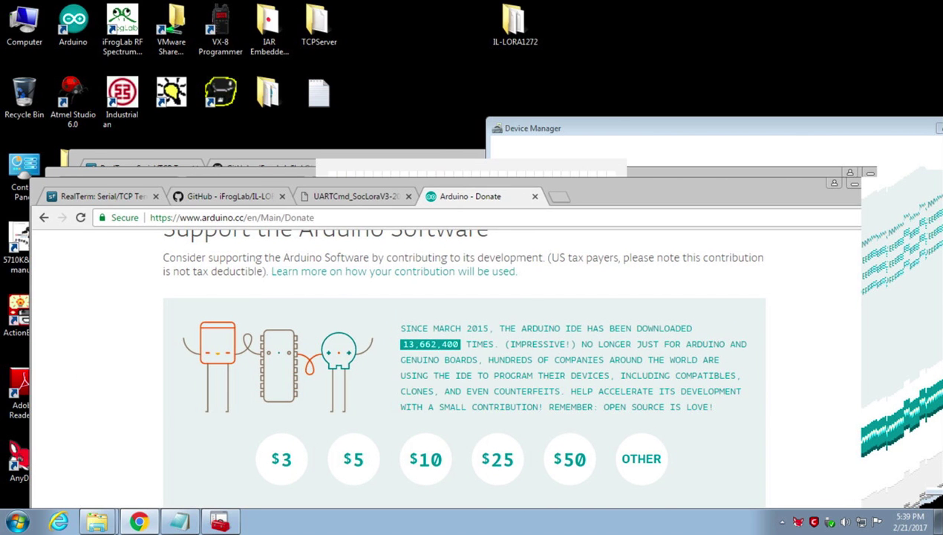
left_click_drag(721, 184, 669, 327)
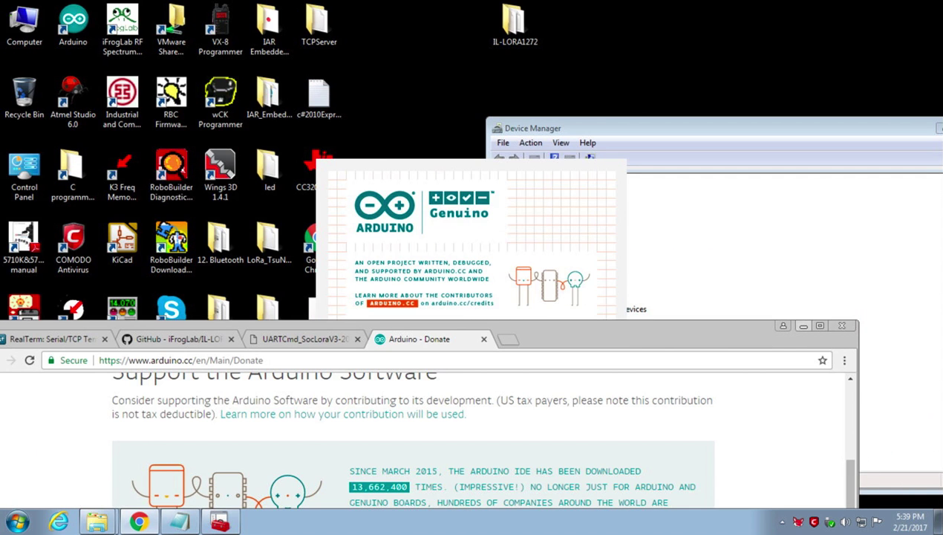
left_click(803, 326)
left_click_drag(750, 128, 689, 45)
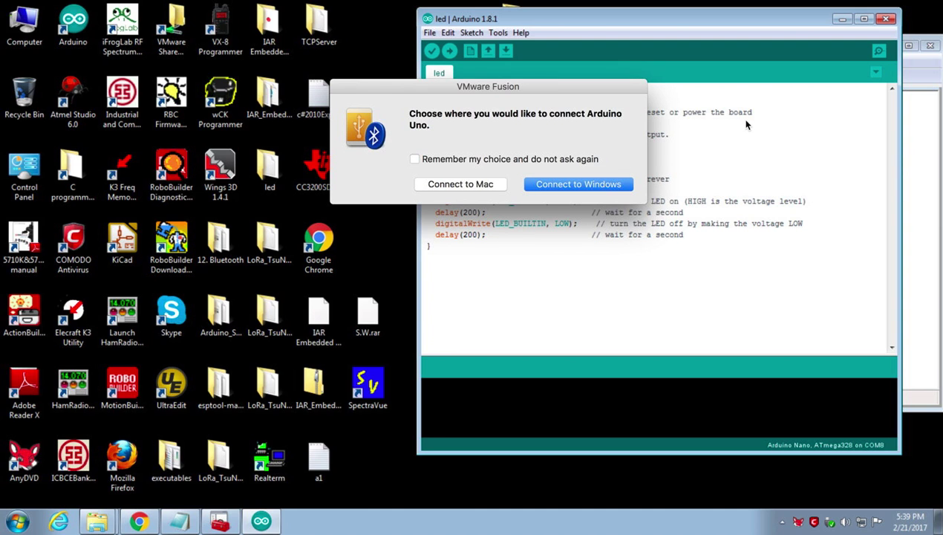
- Connect the Arduino Uno to Windows and arrange the Arduino and Device Manager windows so both can be read
left_click(571, 184)
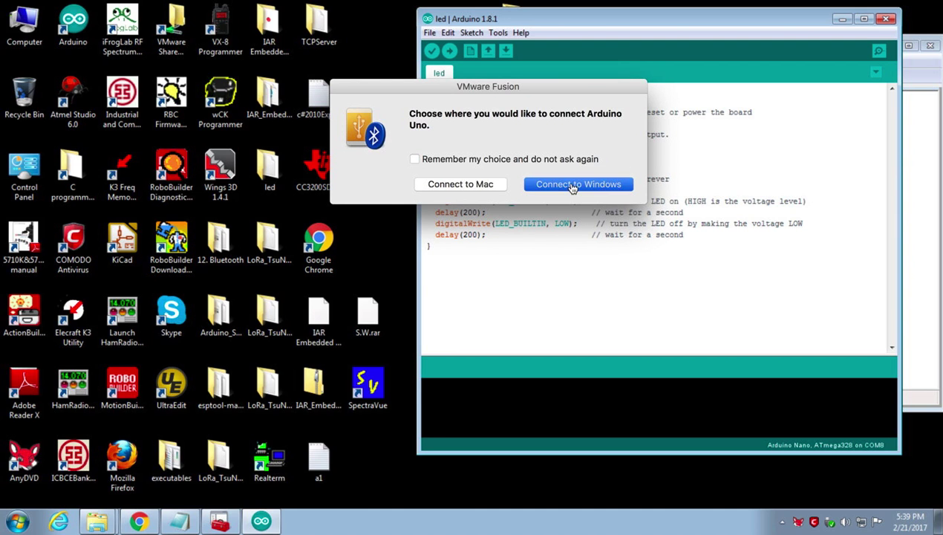
left_click_drag(624, 19, 254, 19)
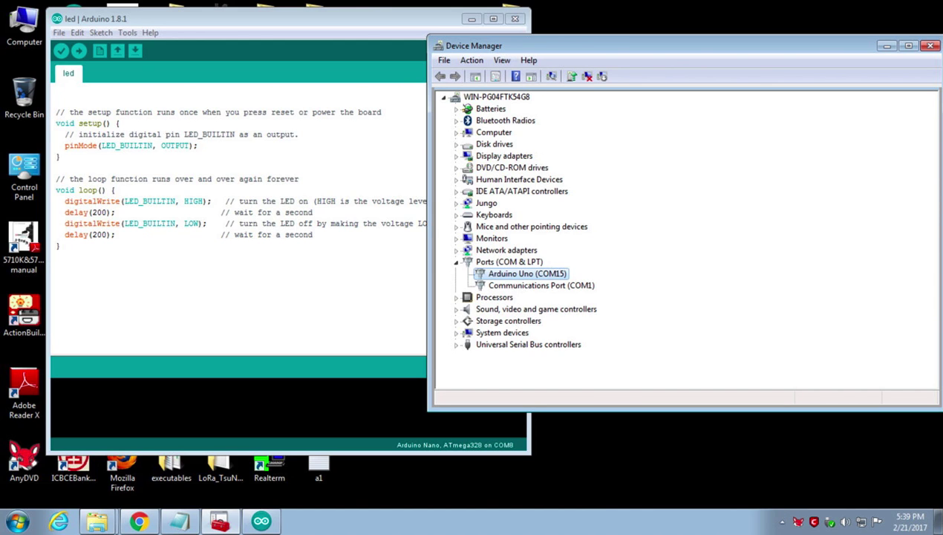
left_click_drag(639, 46, 624, 19)
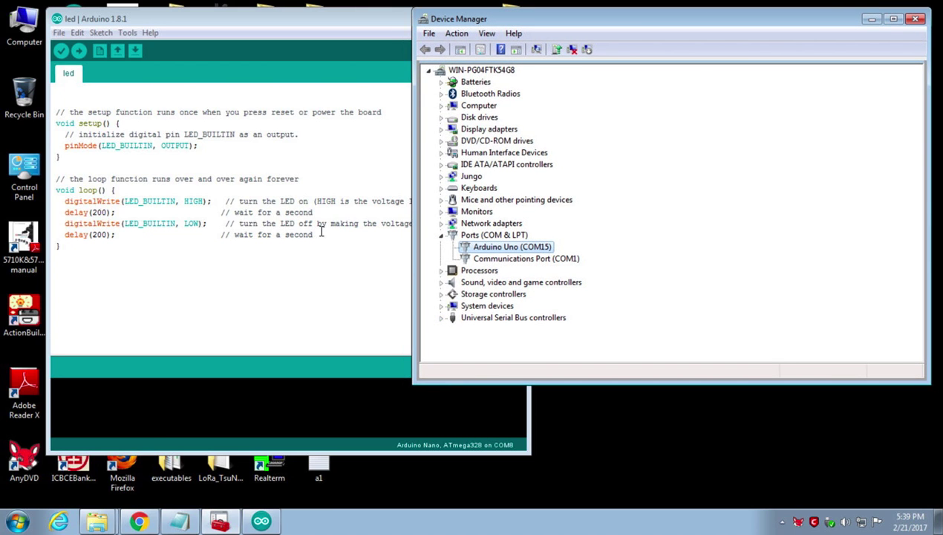
left_click_drag(260, 19, 230, 19)
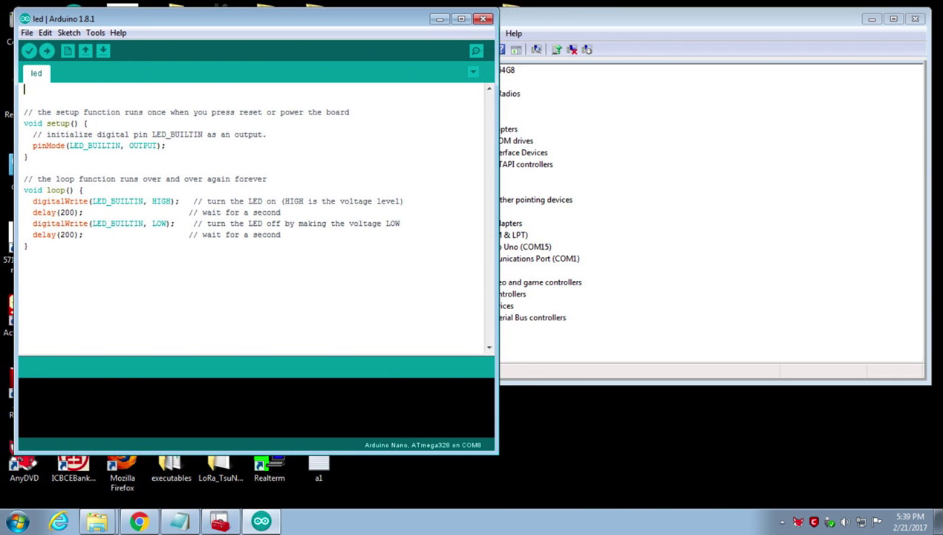
- Open the Blink sketch from the 01.Basics built-in examples and place its window over the led sketch, showing the setup and loop code
left_click(172, 164)
left_click(26, 33)
mouse_move(60, 92)
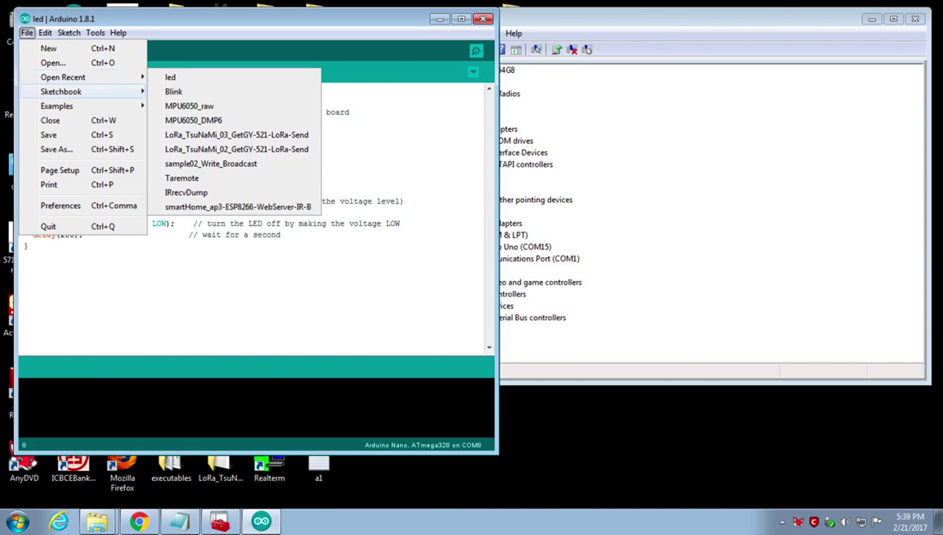
mouse_move(181, 130)
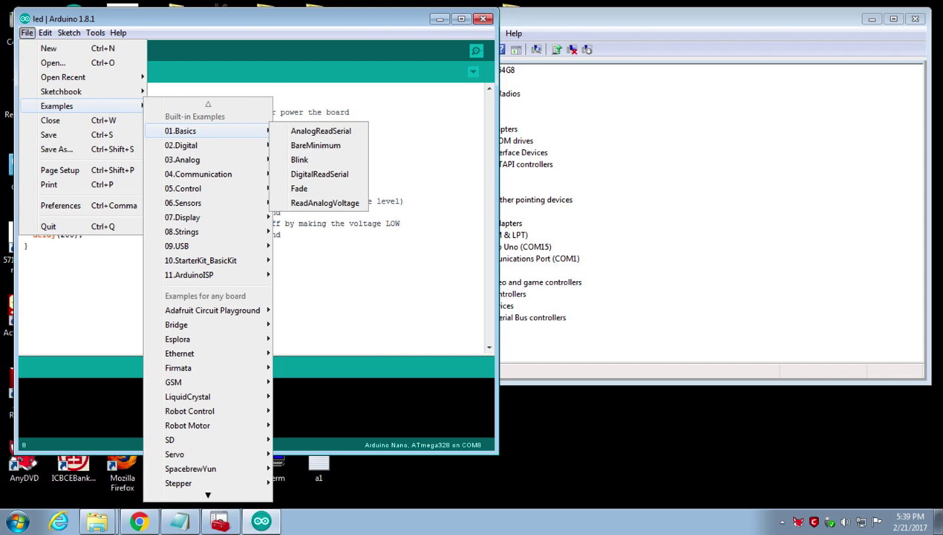
left_click(307, 157)
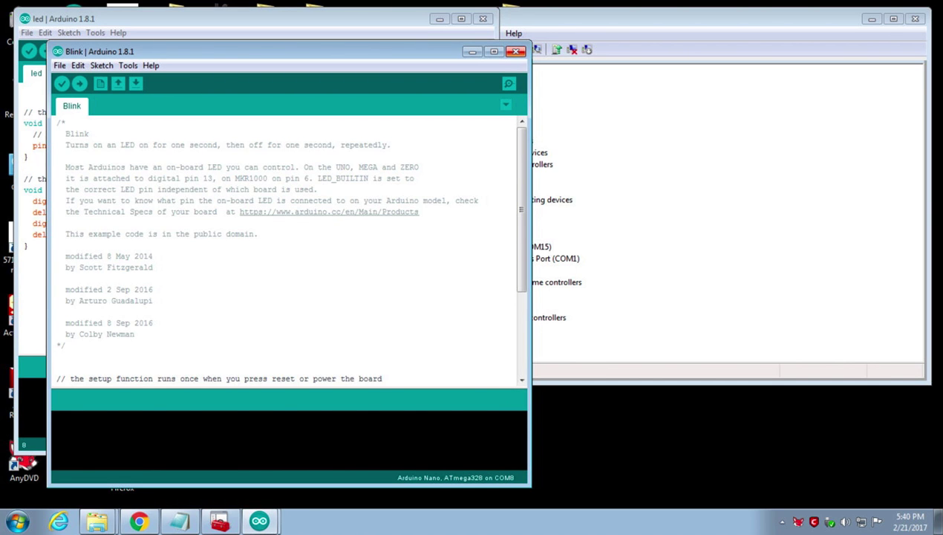
left_click_drag(453, 51, 416, 16)
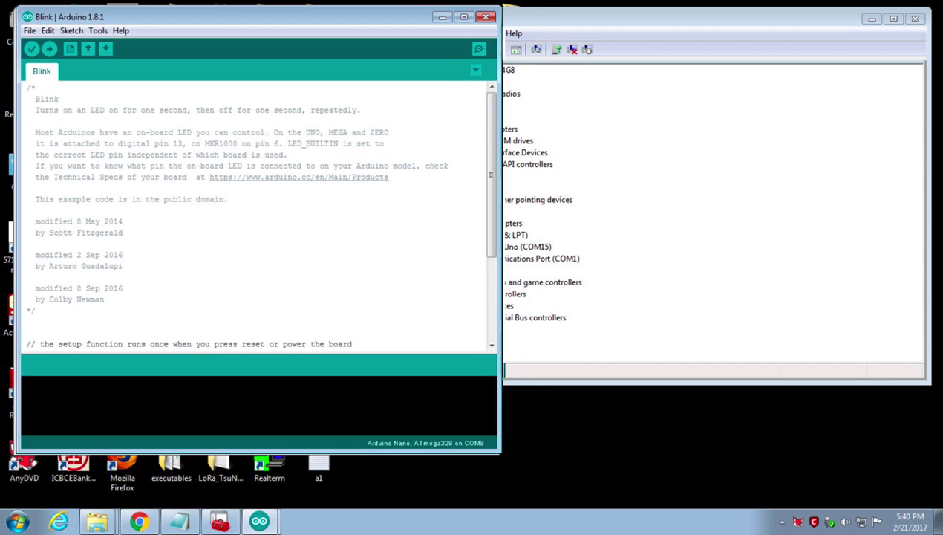
scroll(106, 134, "down", 4)
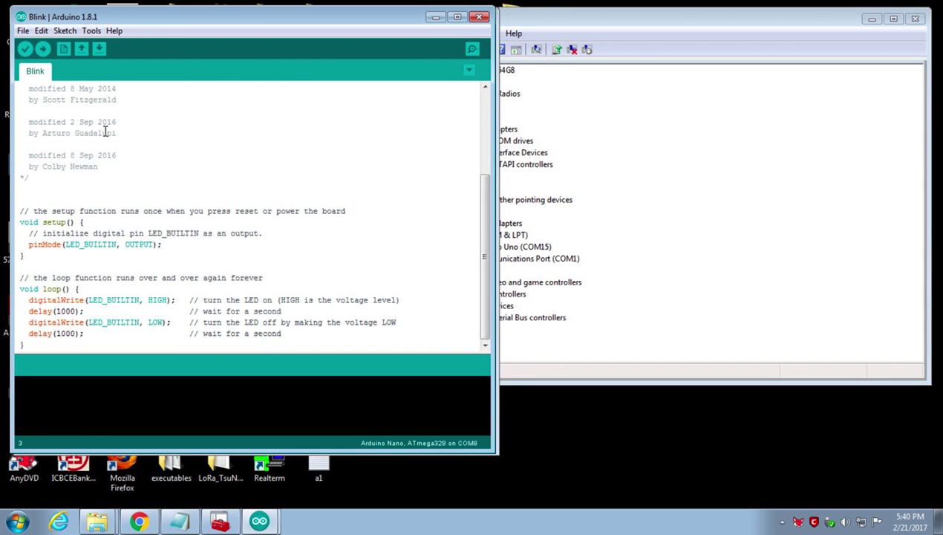
- Set the board to Arduino/Genuino Uno and the port to COM15 for the Blink sketch
left_click(91, 30)
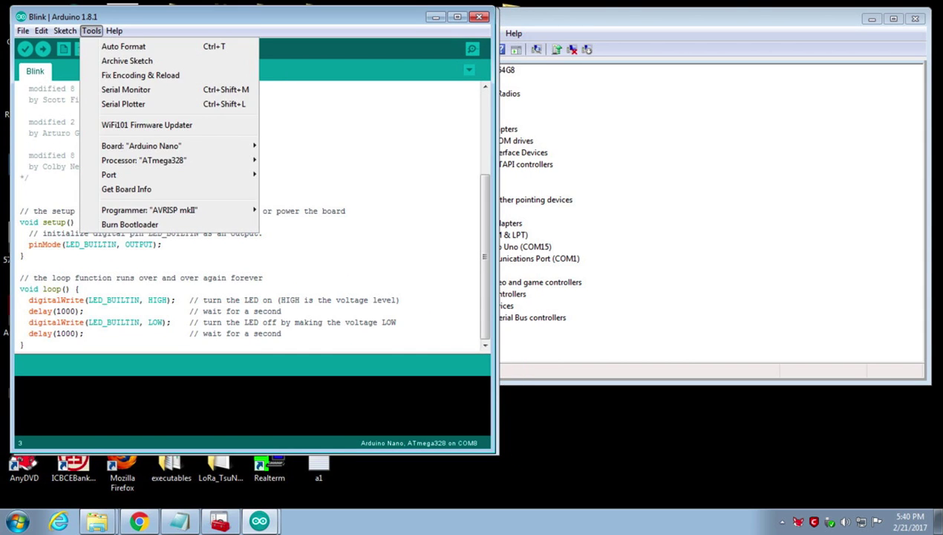
mouse_move(179, 146)
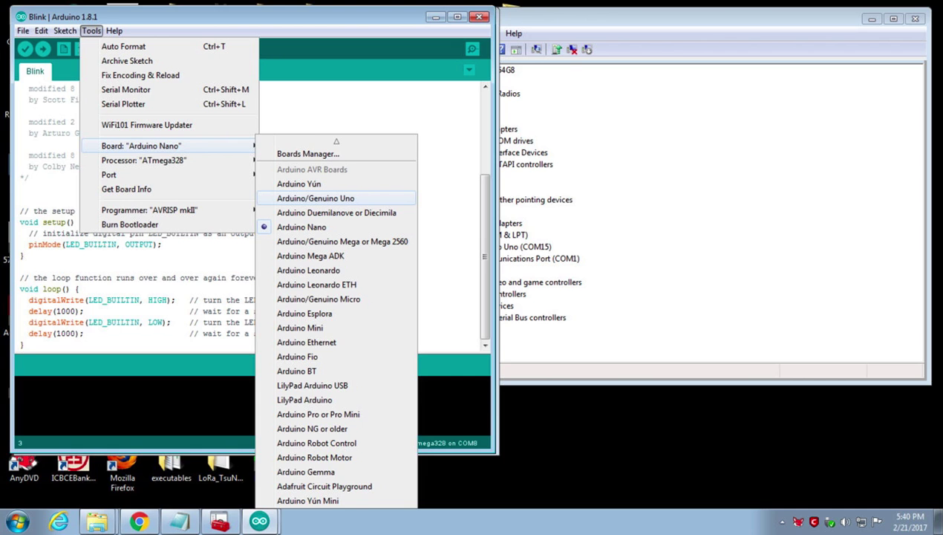
left_click(348, 197)
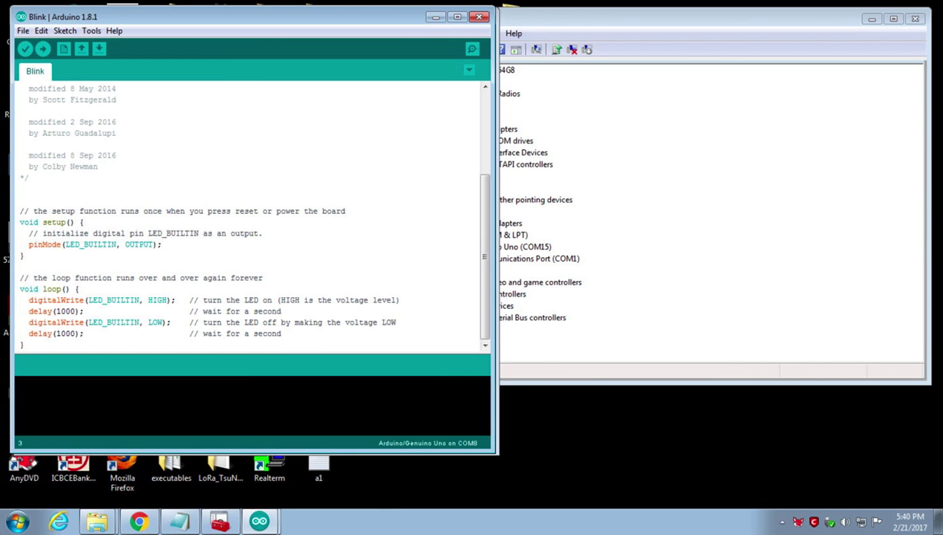
left_click(92, 30)
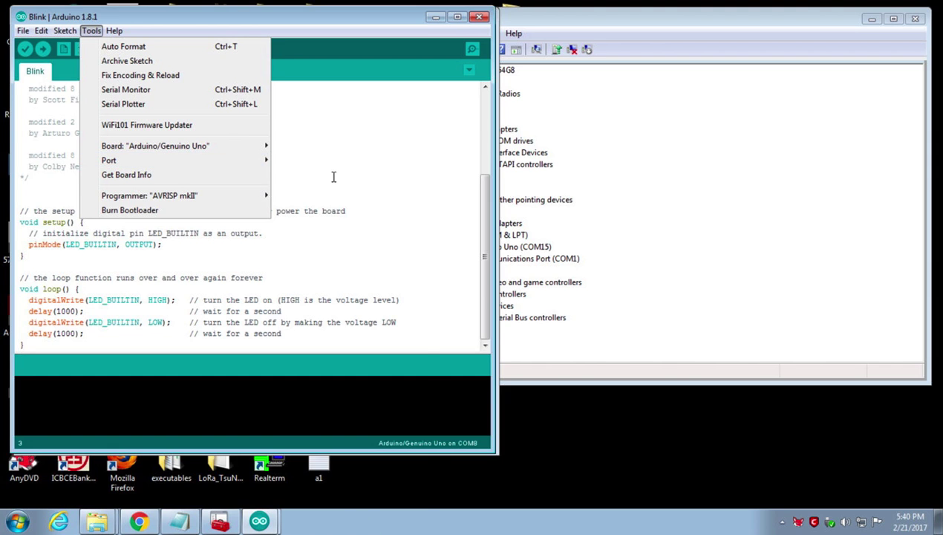
left_click(344, 189)
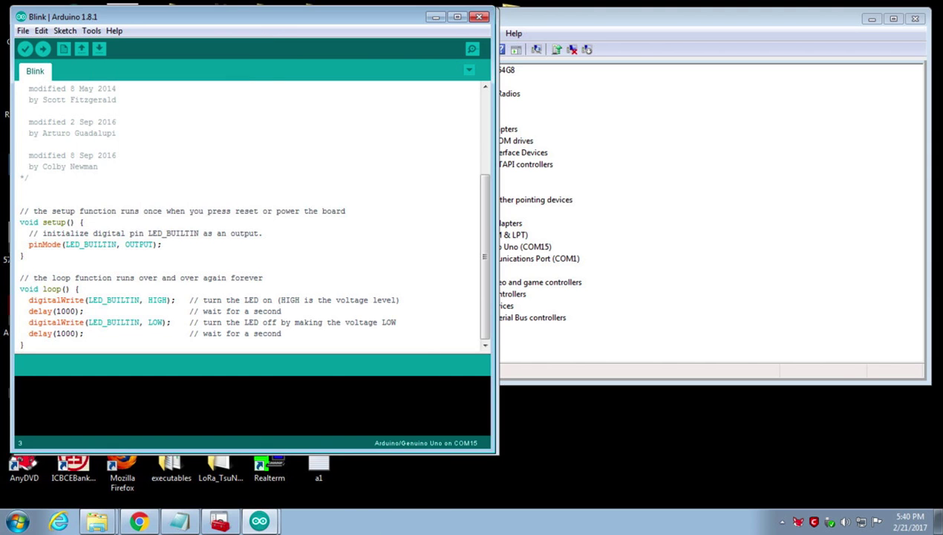
- Check the selected board and port once more and upload the Blink sketch to the Arduino Uno
key("alt+Tab")
left_click(180, 147)
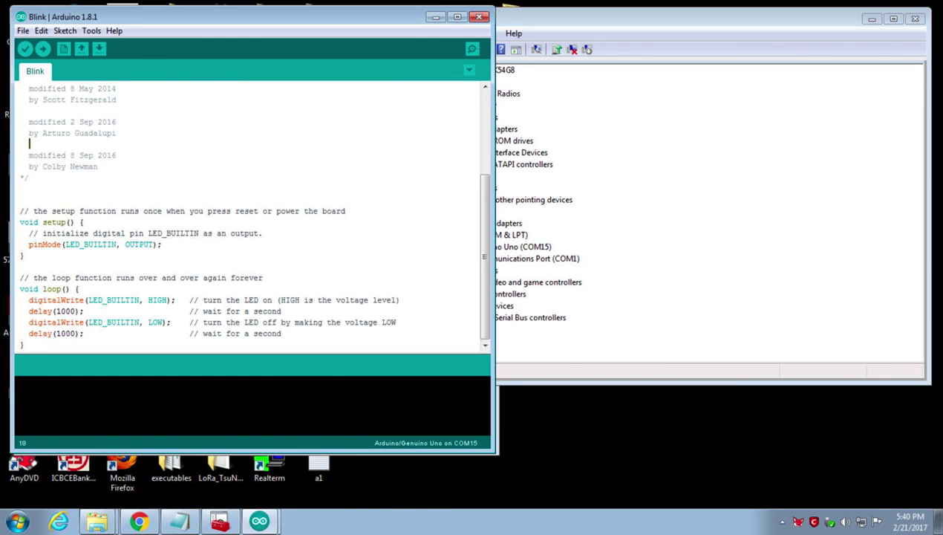
left_click(92, 30)
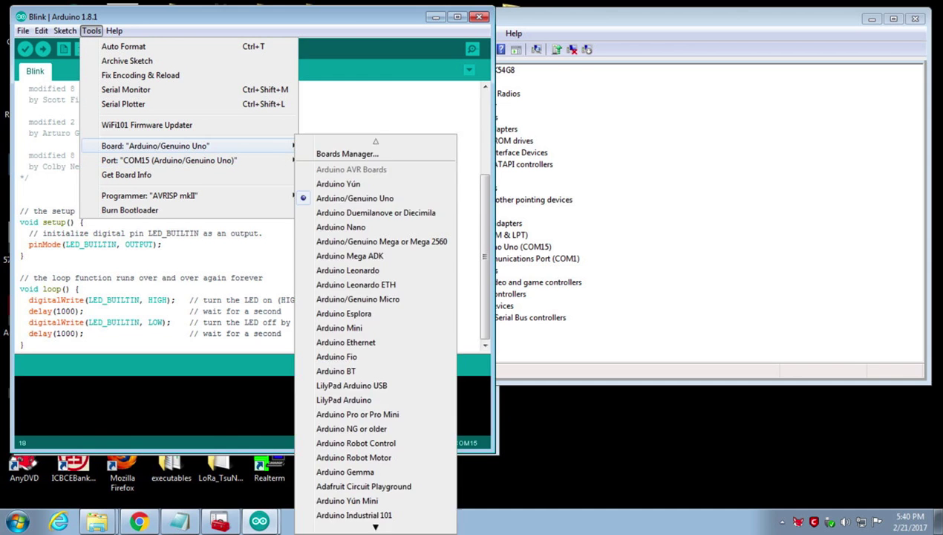
left_click(42, 48)
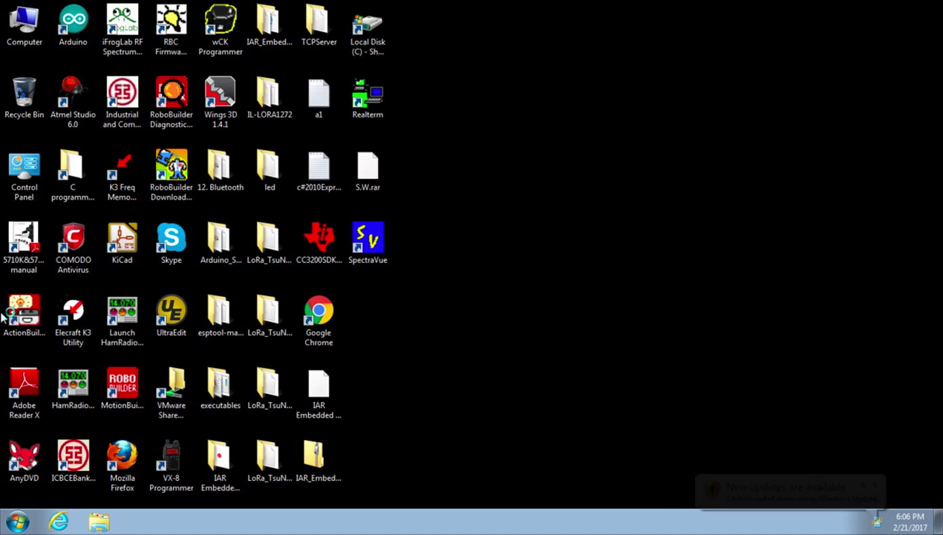
- Bring up and reposition the USB camera view of the Arduino board, then return to the Blink sketch in Arduino
left_click(916, 302)
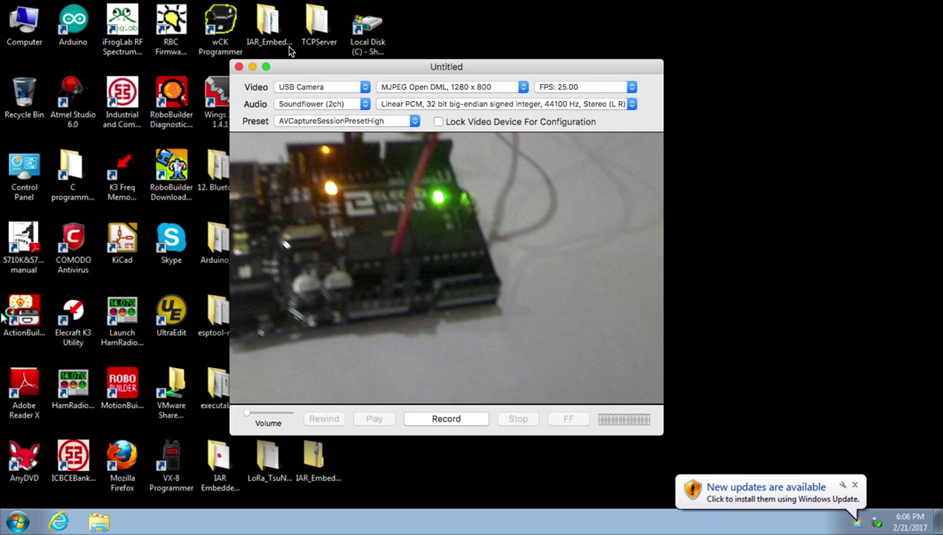
left_click_drag(358, 65, 260, 42)
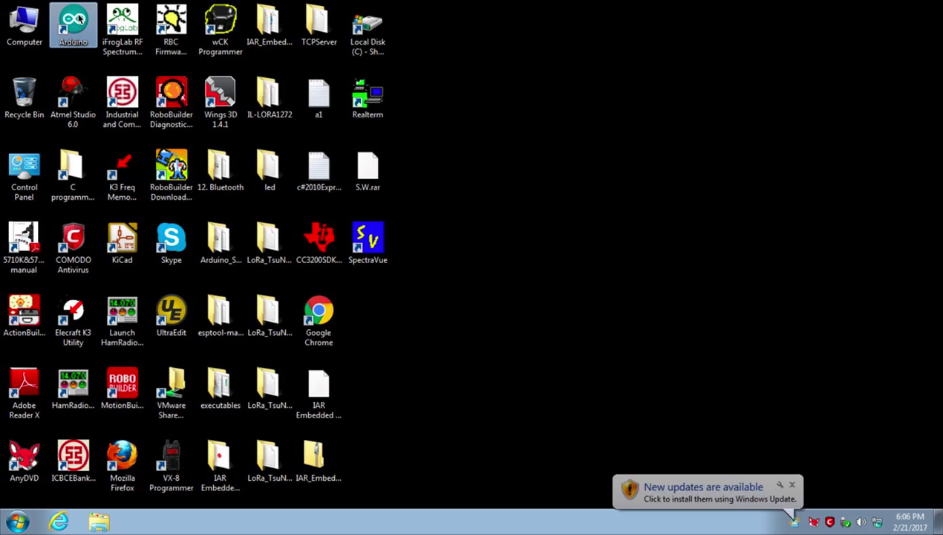
double_click(79, 19)
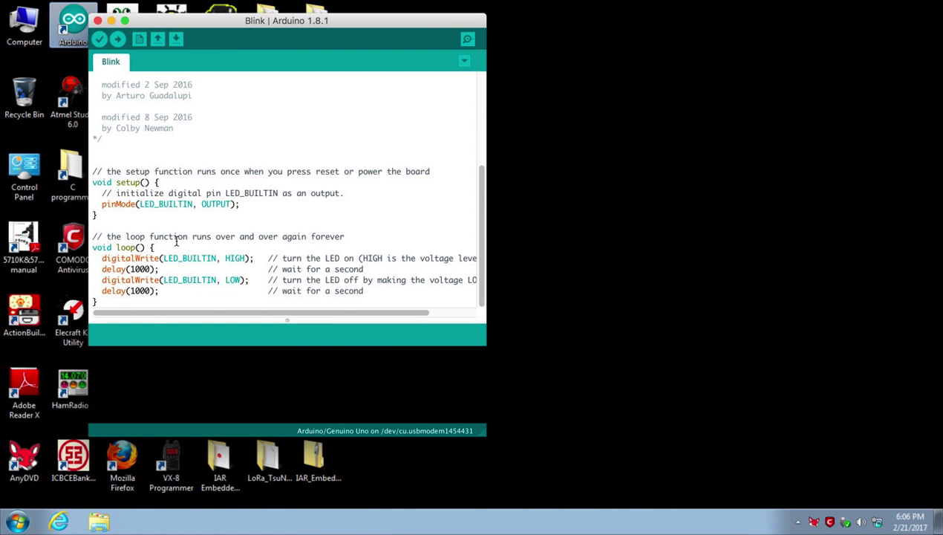
- Examine the two delay(1000) values in the Blink sketch's loop function that set the LED's on and off times
double_click(144, 268)
left_click(141, 291)
double_click(141, 269)
left_click(144, 290)
double_click(143, 292)
key("super+Tab")
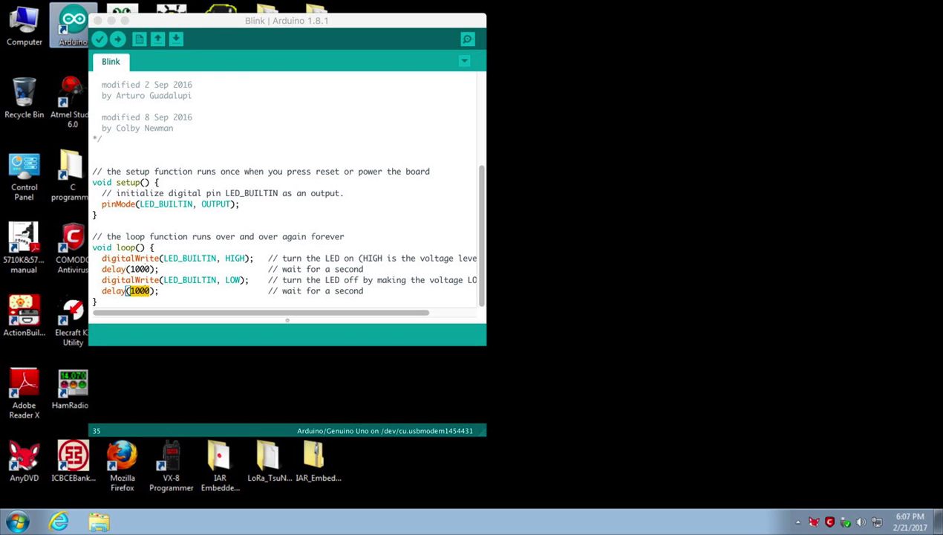